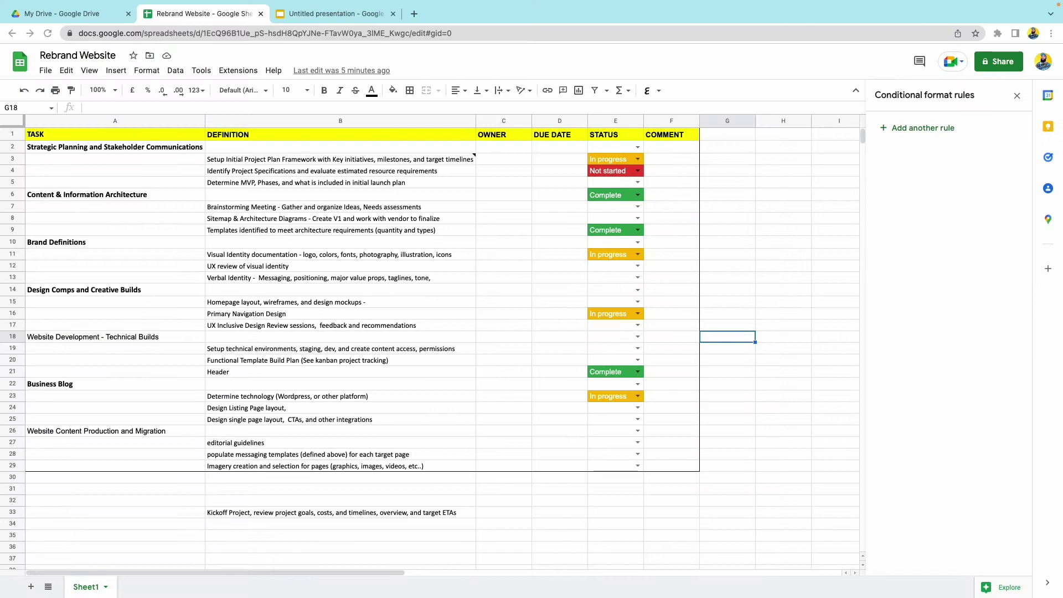
Open Data > Protect sheets and ranges and add a new protected range
{"action": "left_click", "coordinate": [782, 242]}
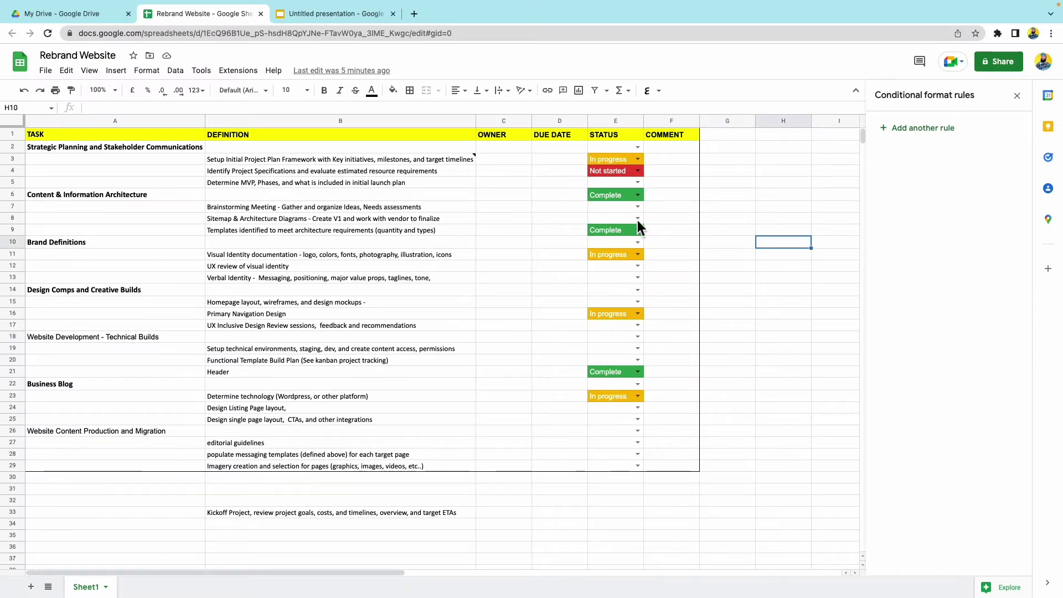
{"action": "left_click", "coordinate": [183, 81]}
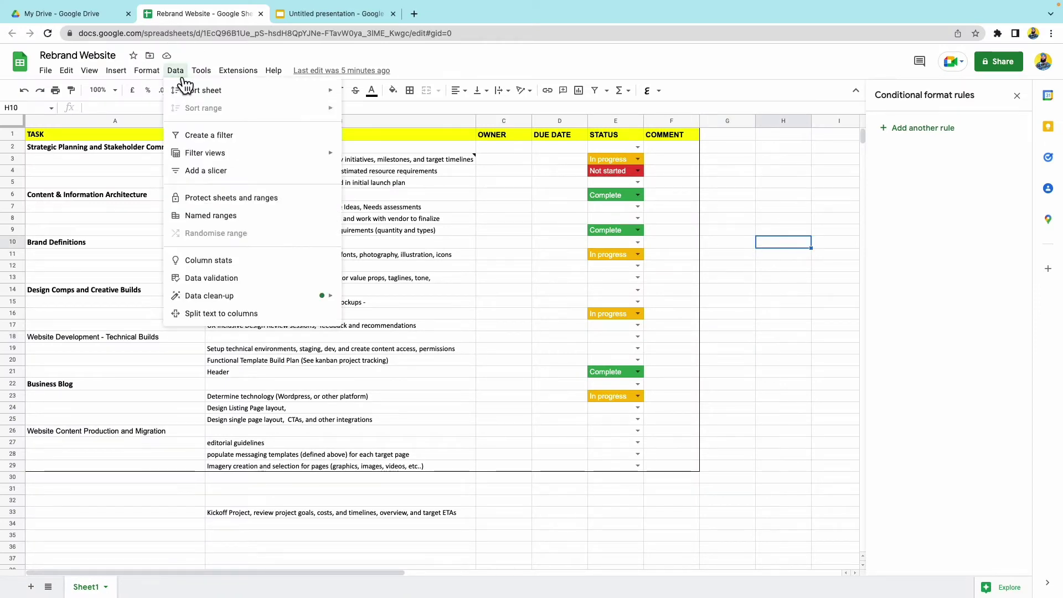
{"action": "left_click", "coordinate": [233, 199]}
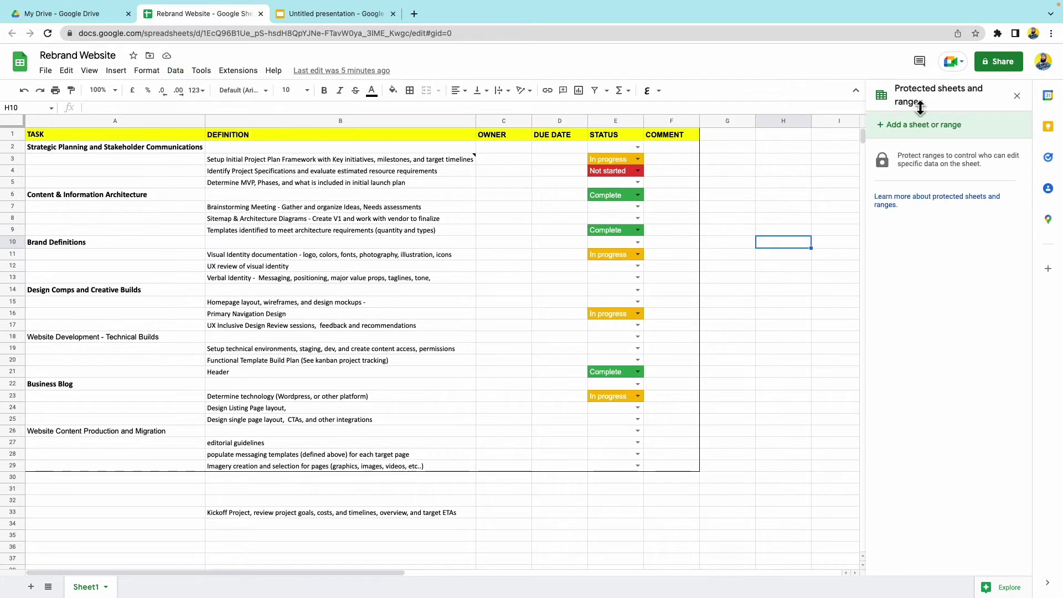
{"action": "left_click", "coordinate": [970, 140]}
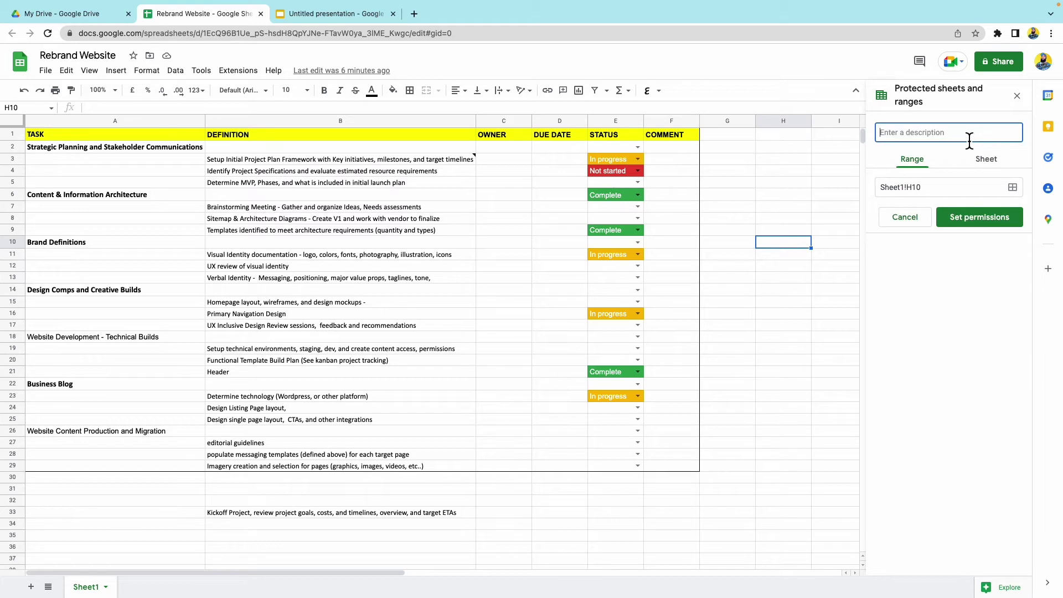
Describe the range as 'Owner data', set it to A2:B29, and open its permissions
{"action": "type", "text": "Owner data"}
{"action": "left_click", "coordinate": [1015, 189]}
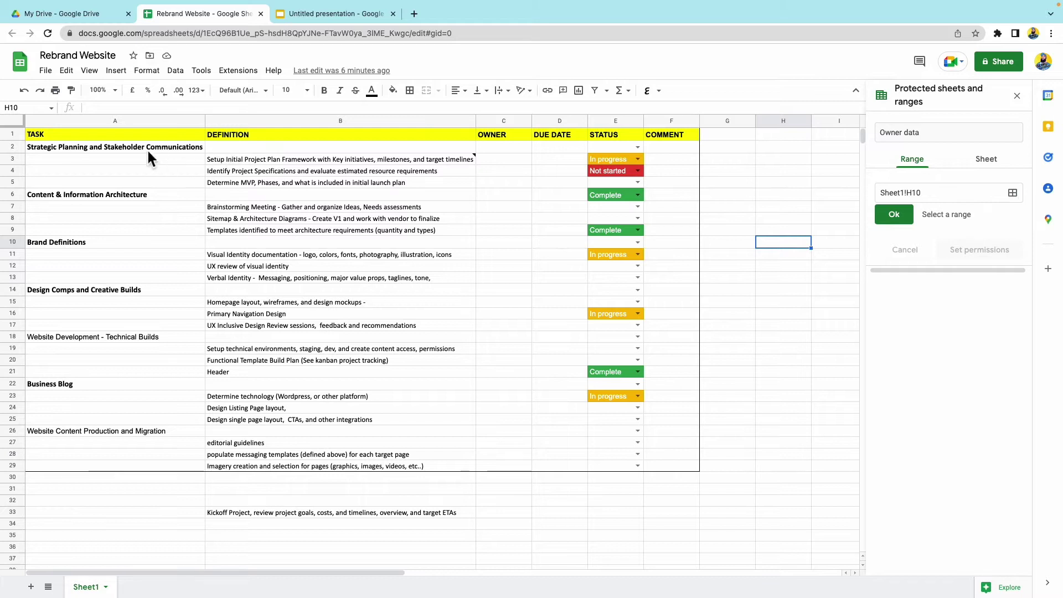
{"action": "left_click_drag", "start_coordinate": [141, 147], "coordinate": [372, 461]}
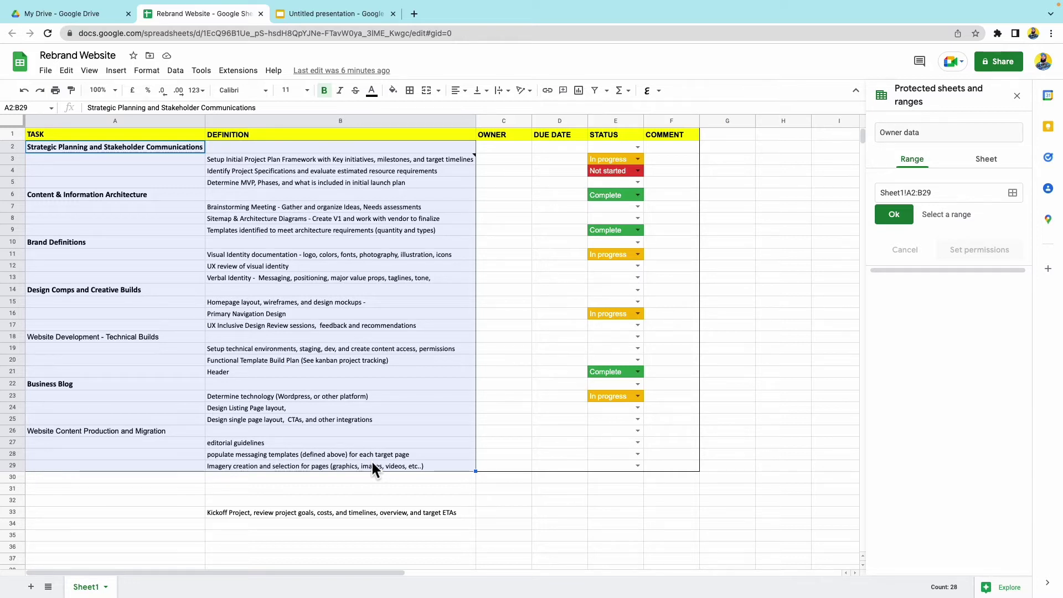
{"action": "left_click", "coordinate": [894, 215]}
{"action": "left_click", "coordinate": [982, 222]}
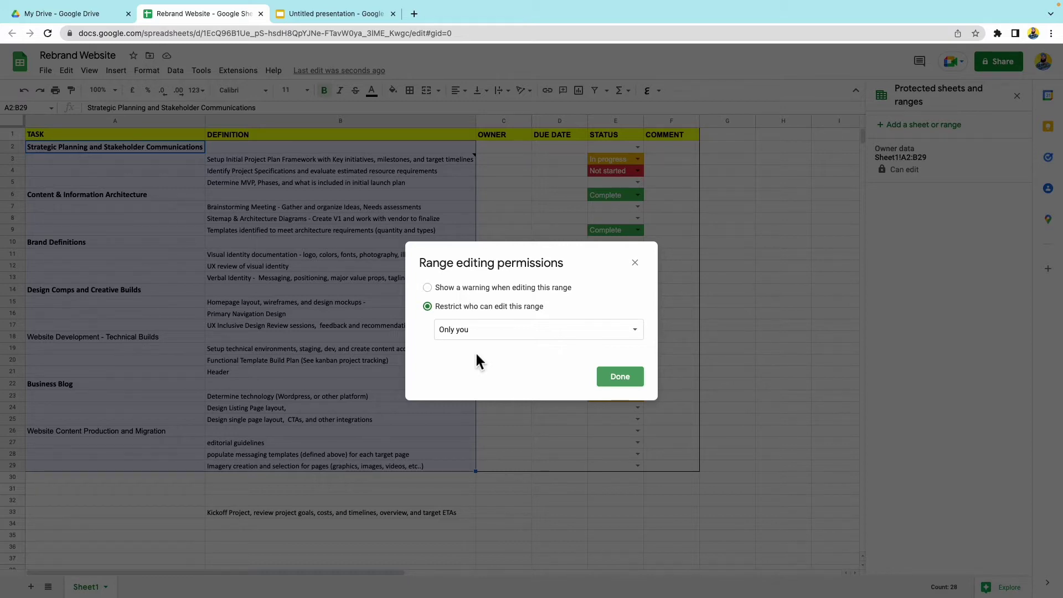
Change the Owner data editing permission from 'Only you' to Custom and save with Done
{"action": "left_click", "coordinate": [530, 340]}
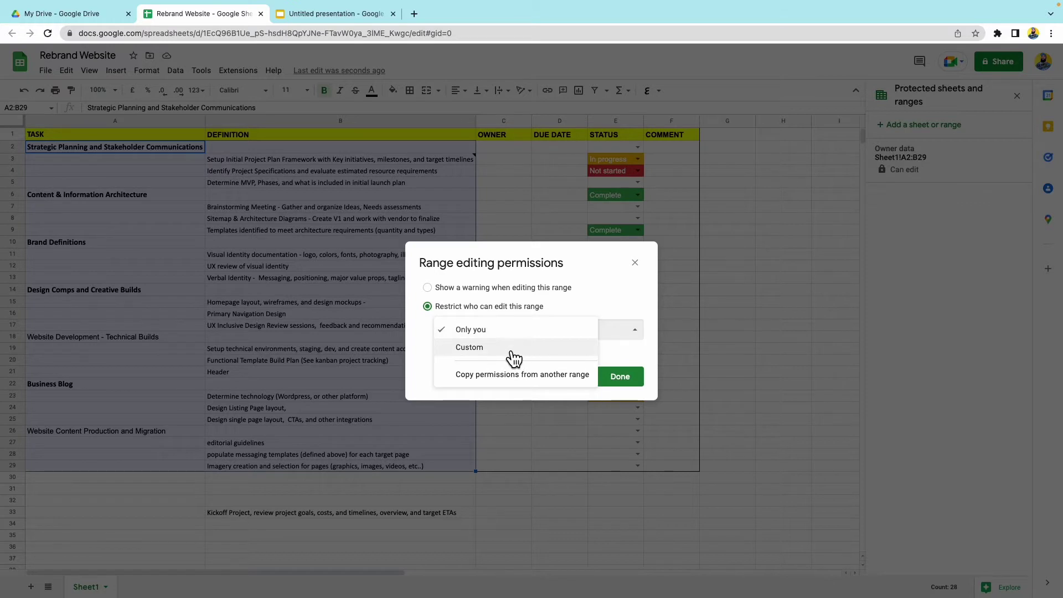
{"action": "left_click", "coordinate": [512, 352]}
{"action": "left_click", "coordinate": [503, 388]}
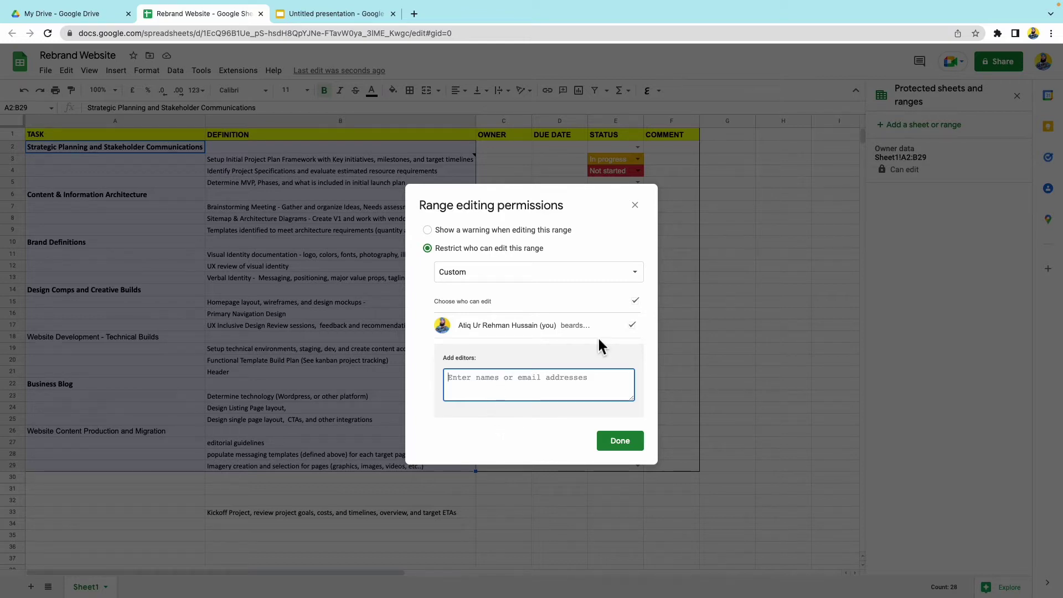
{"action": "left_click", "coordinate": [635, 448]}
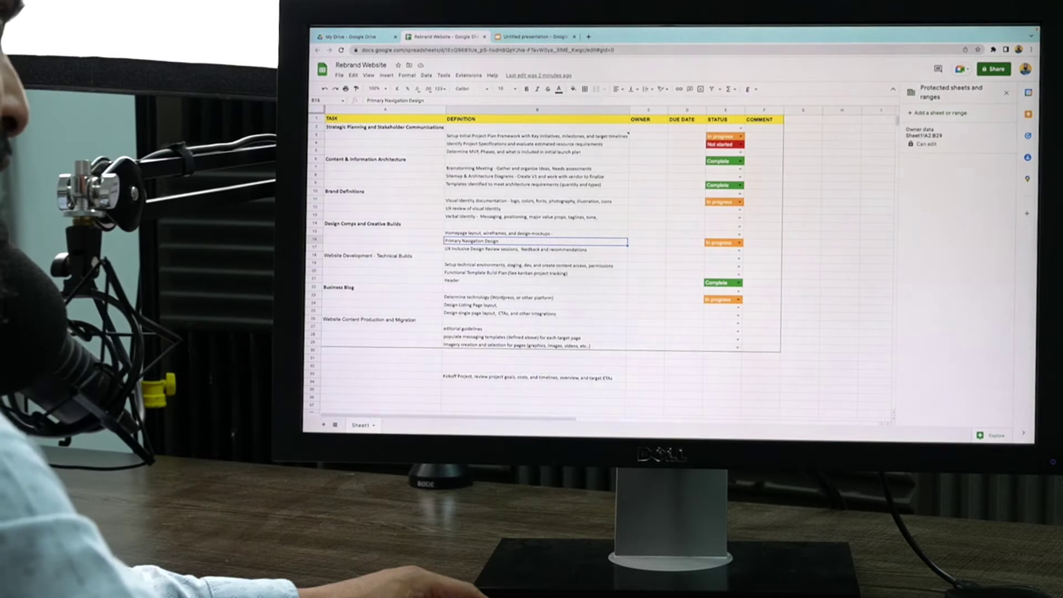
Open a new browser tab to search for Google Groups
{"action": "left_click", "coordinate": [589, 40]}
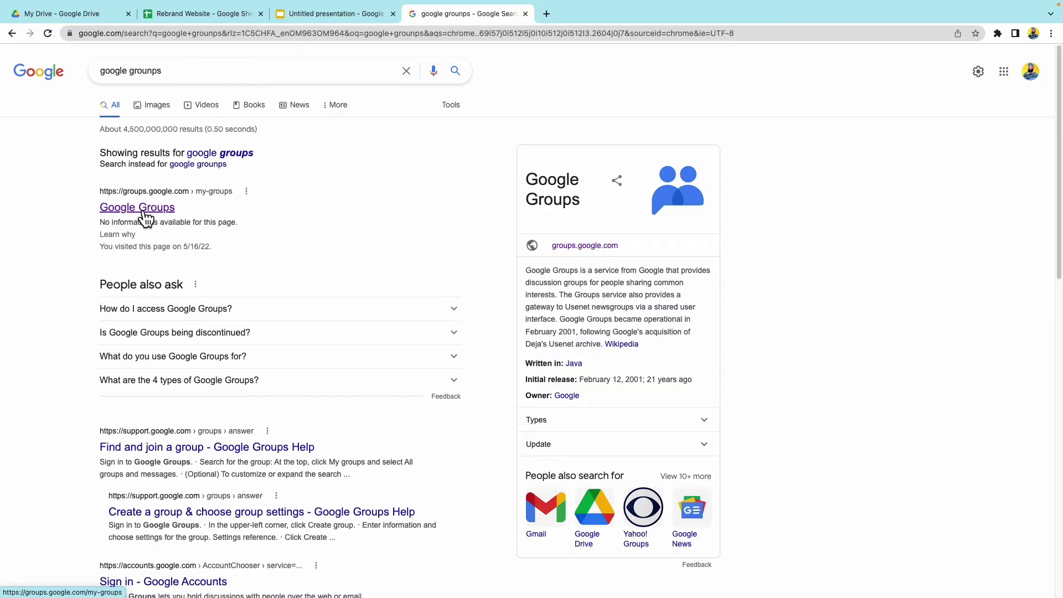
Create a group named 'Rebrand website team' described as 'Team for rebranding the website'
{"action": "left_click", "coordinate": [144, 214]}
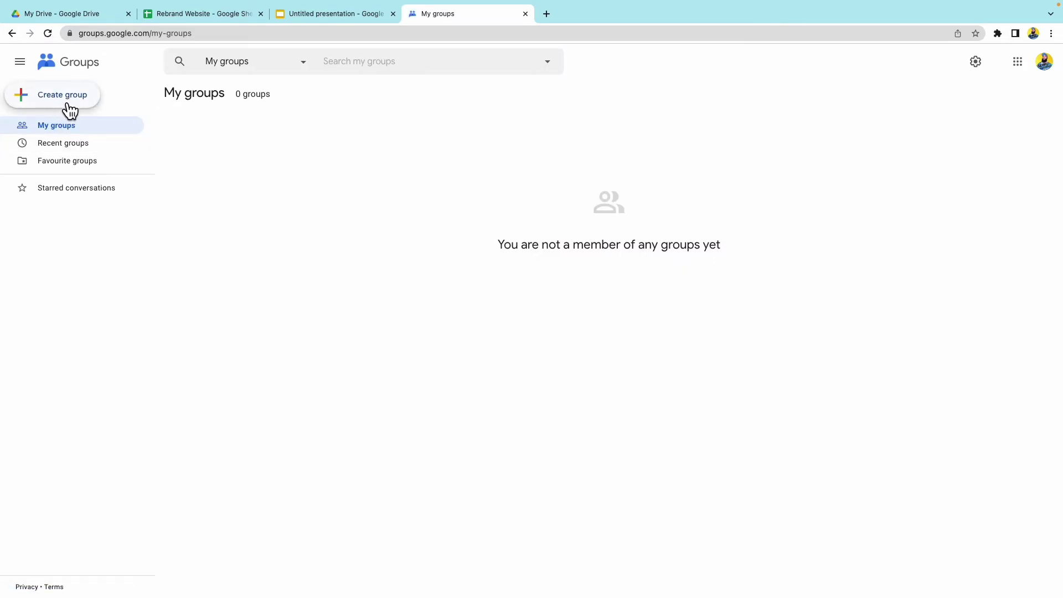
{"action": "left_click", "coordinate": [68, 107]}
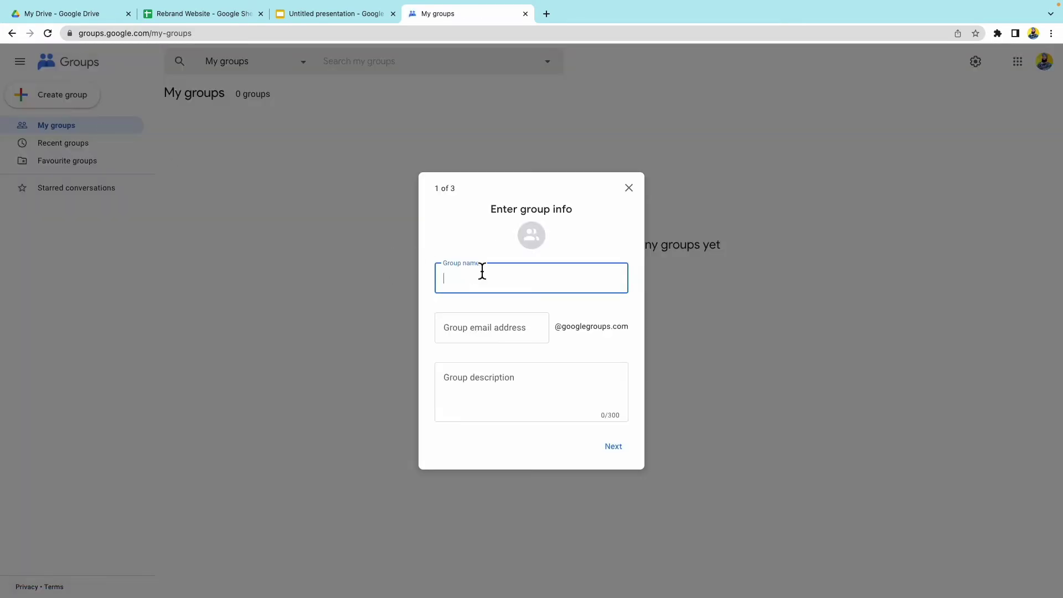
{"action": "type", "text": "Rebrand web"}
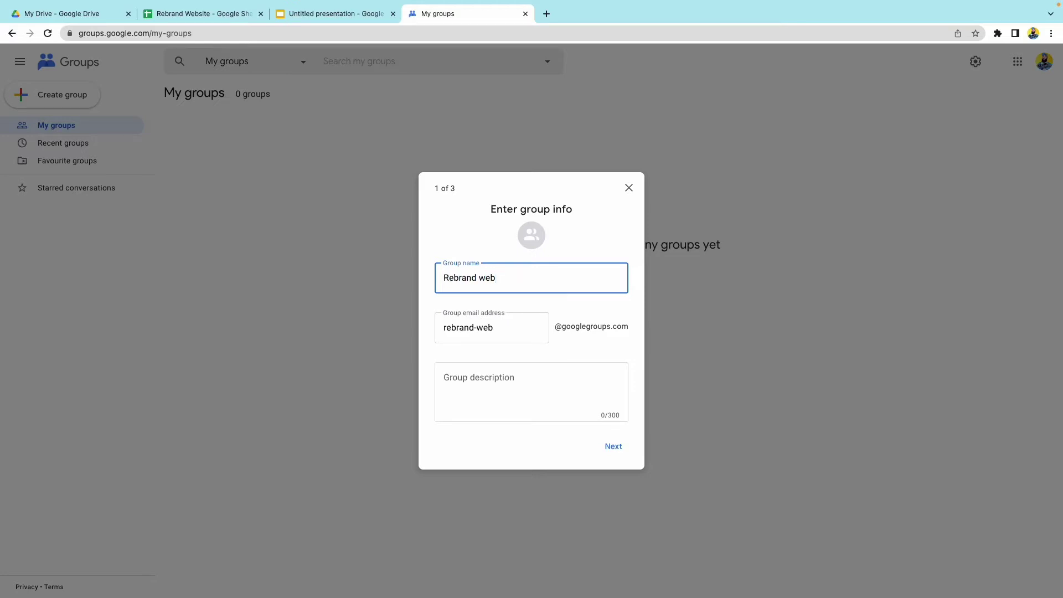
{"action": "type", "text": "site team"}
{"action": "left_click", "coordinate": [503, 396]}
{"action": "type", "text": "Team for rebranding the website"}
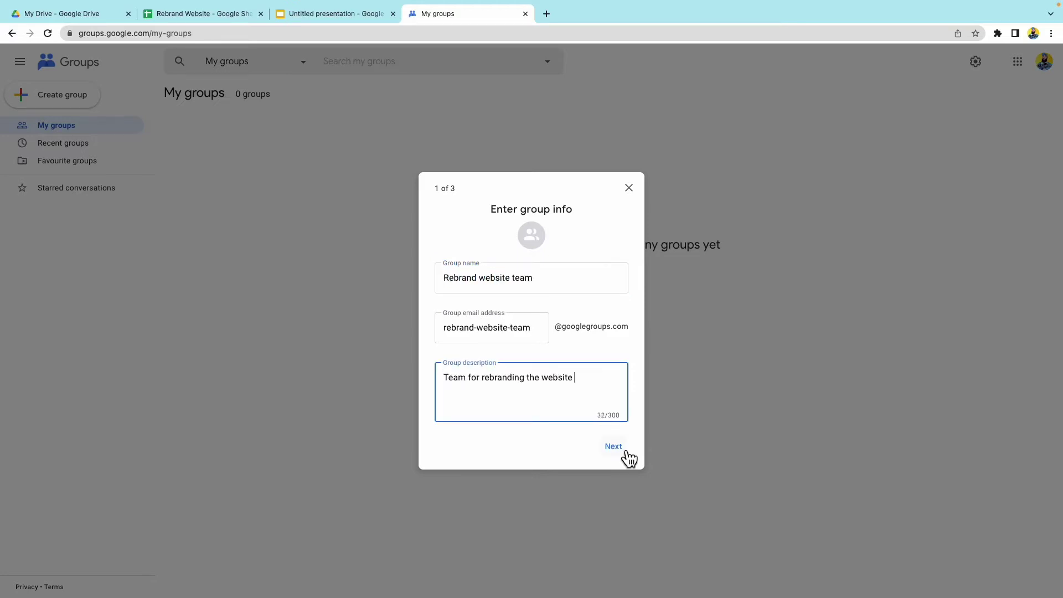
{"action": "left_click", "coordinate": [614, 447]}
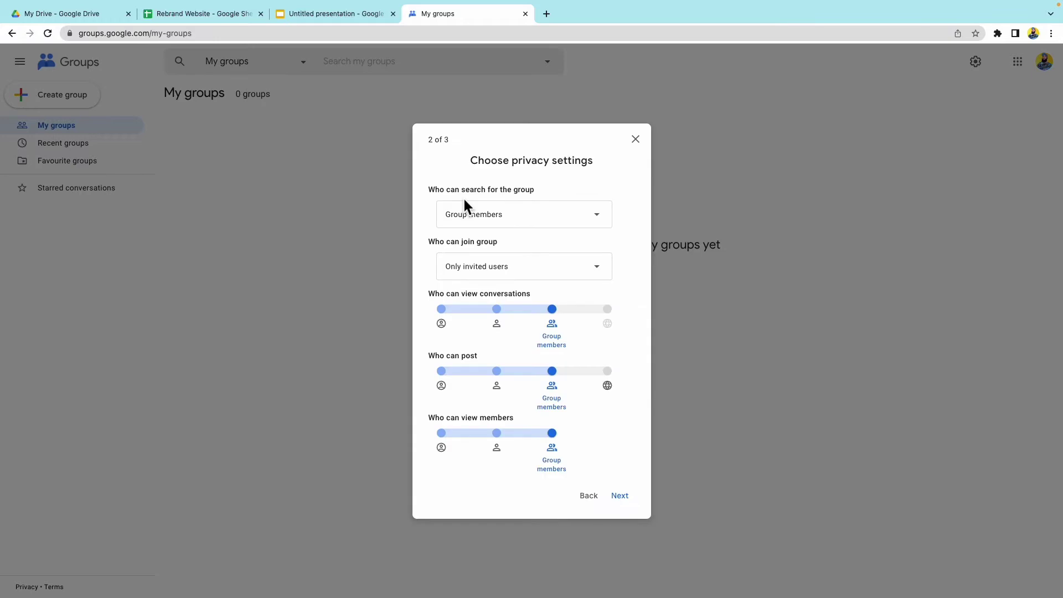
Limit who can search the group to members and joining to invited users only
{"action": "left_click", "coordinate": [583, 221]}
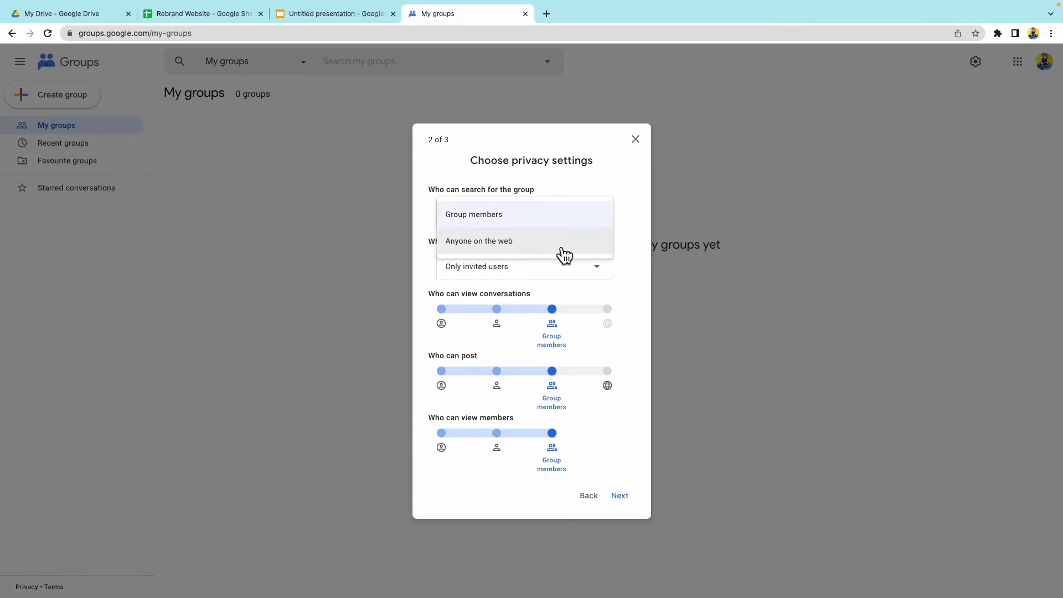
{"action": "left_click", "coordinate": [562, 221]}
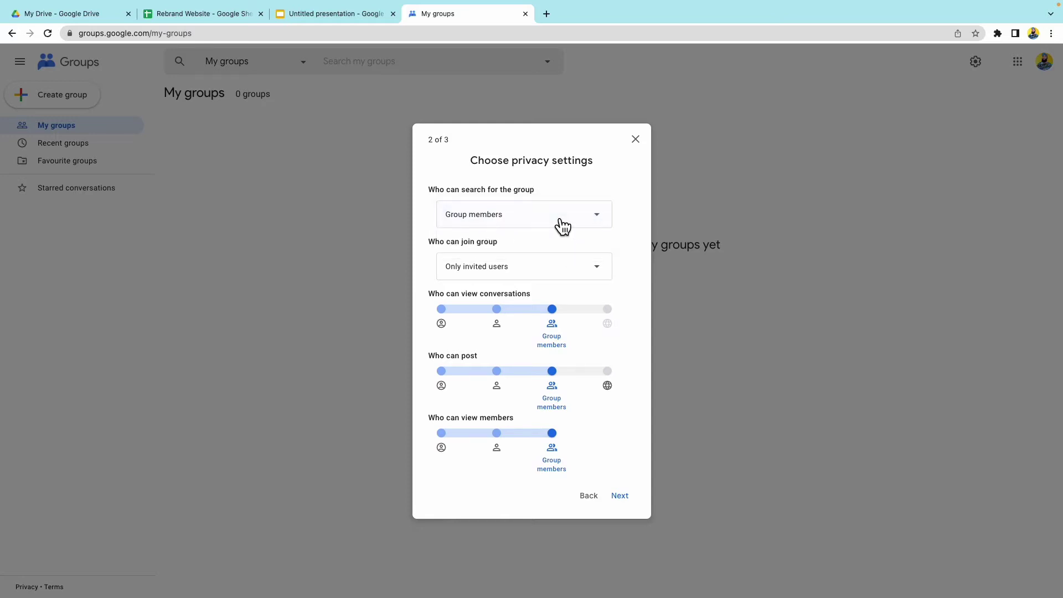
{"action": "left_click", "coordinate": [598, 274]}
{"action": "left_click", "coordinate": [551, 269]}
Add members with the invitation message 'Hey thanks you helping', create the group, and go to it
{"action": "left_click", "coordinate": [620, 497]}
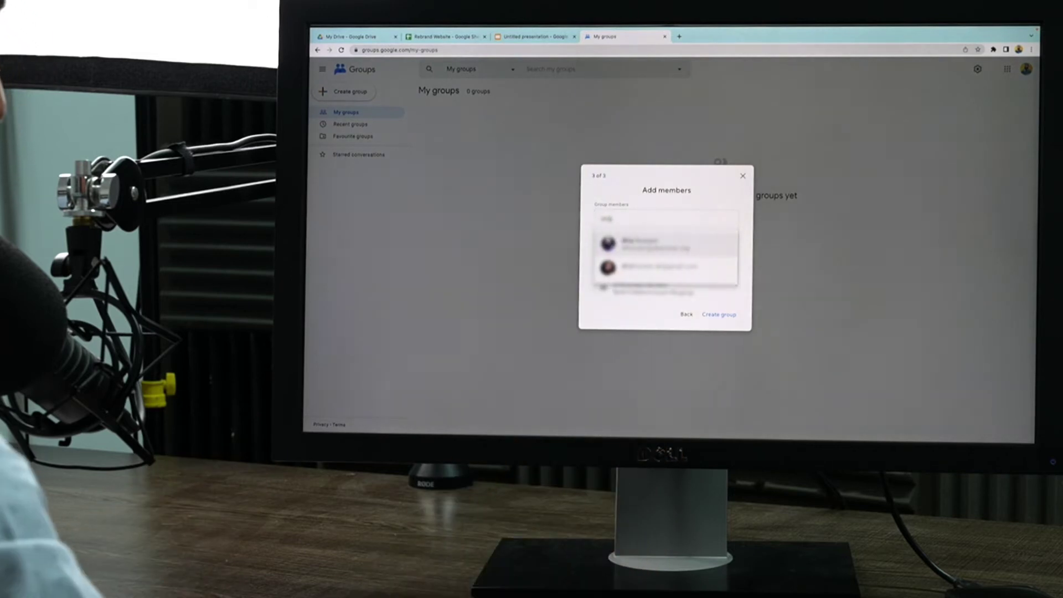
{"action": "left_click", "coordinate": [639, 243]}
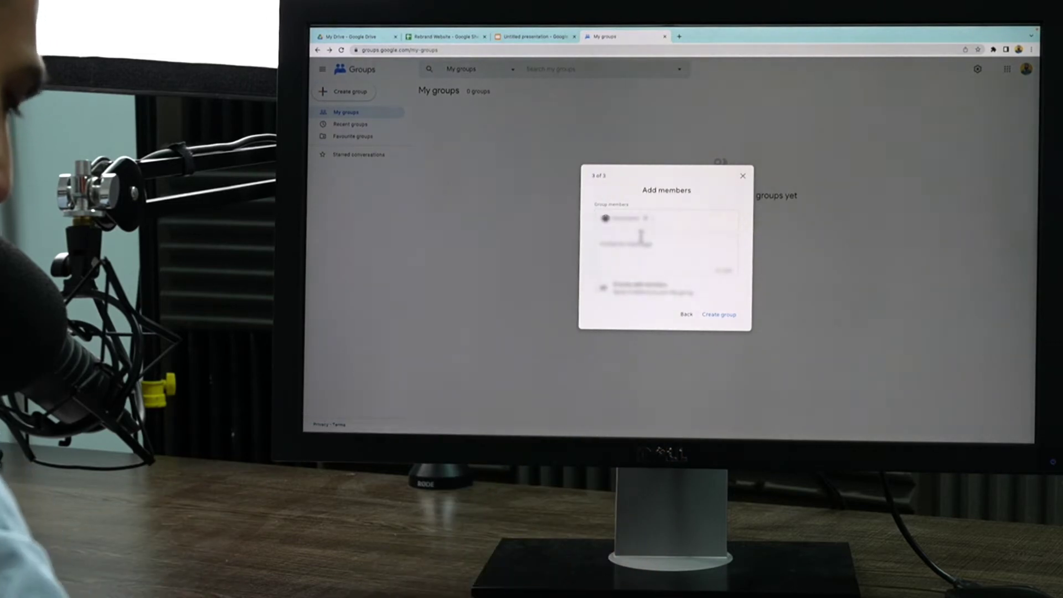
{"action": "type", "text": "m"}
{"action": "left_click", "coordinate": [642, 258]}
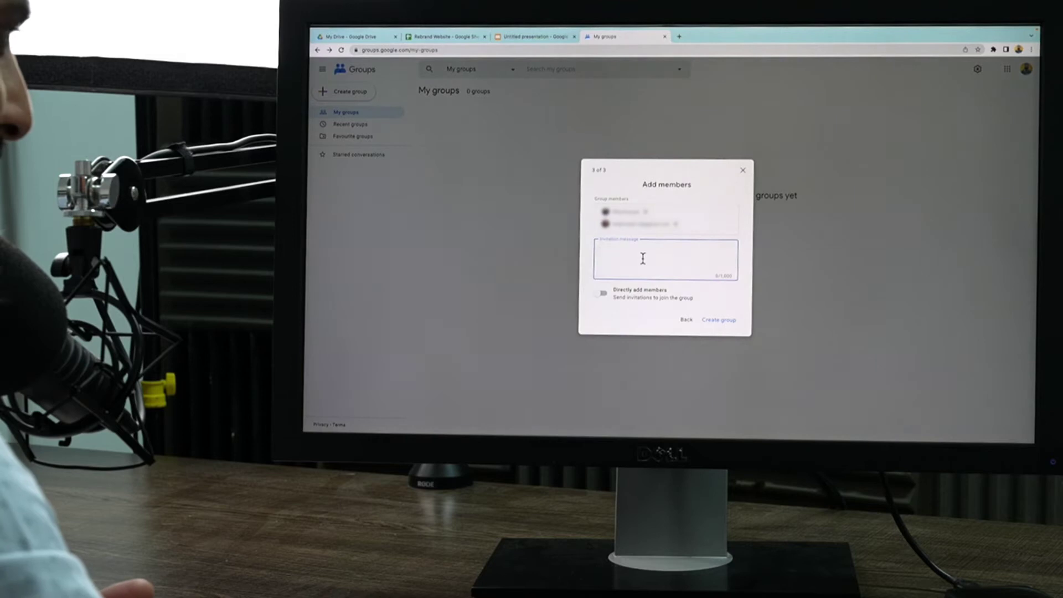
{"action": "type", "text": "Hey thanks you helping"}
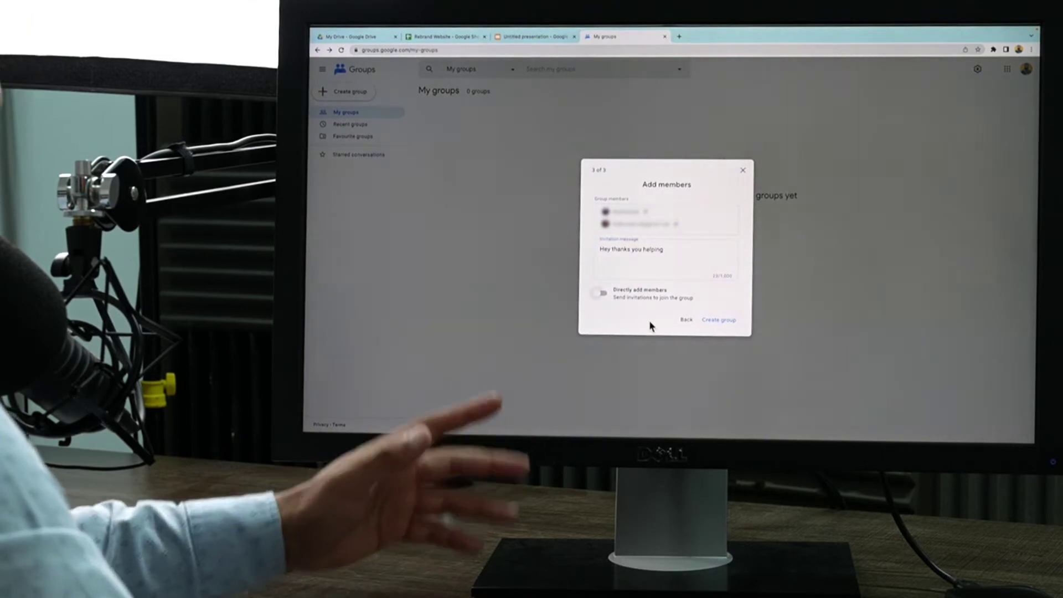
{"action": "left_click", "coordinate": [719, 320]}
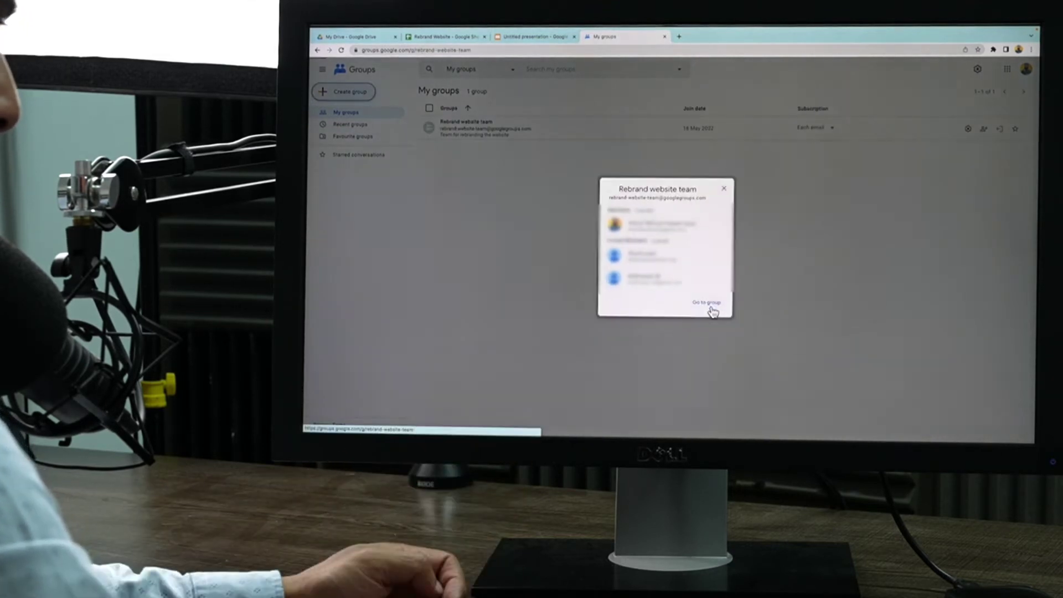
{"action": "left_click", "coordinate": [711, 306]}
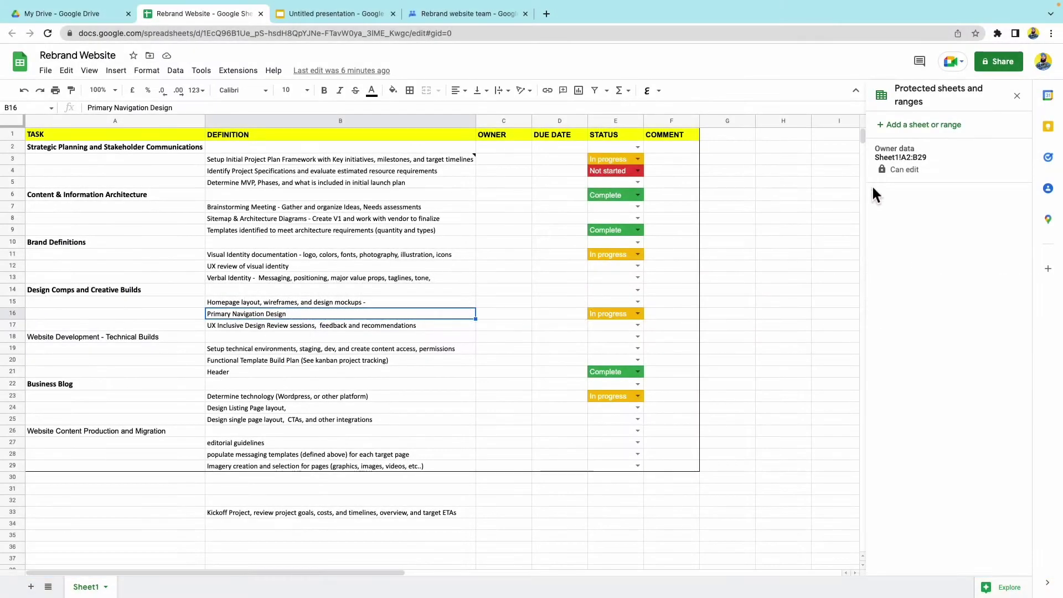
Share the Rebrand Website spreadsheet with a teammate as Editor and send the invitation
{"action": "left_click", "coordinate": [997, 62]}
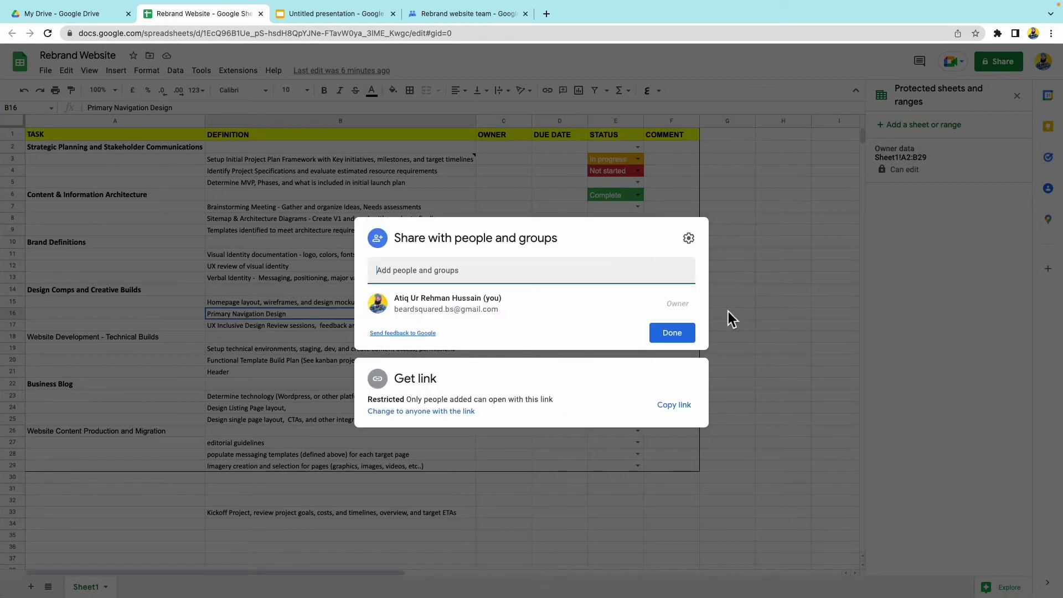
{"action": "left_click", "coordinate": [559, 276]}
{"action": "key", "text": "Return"}
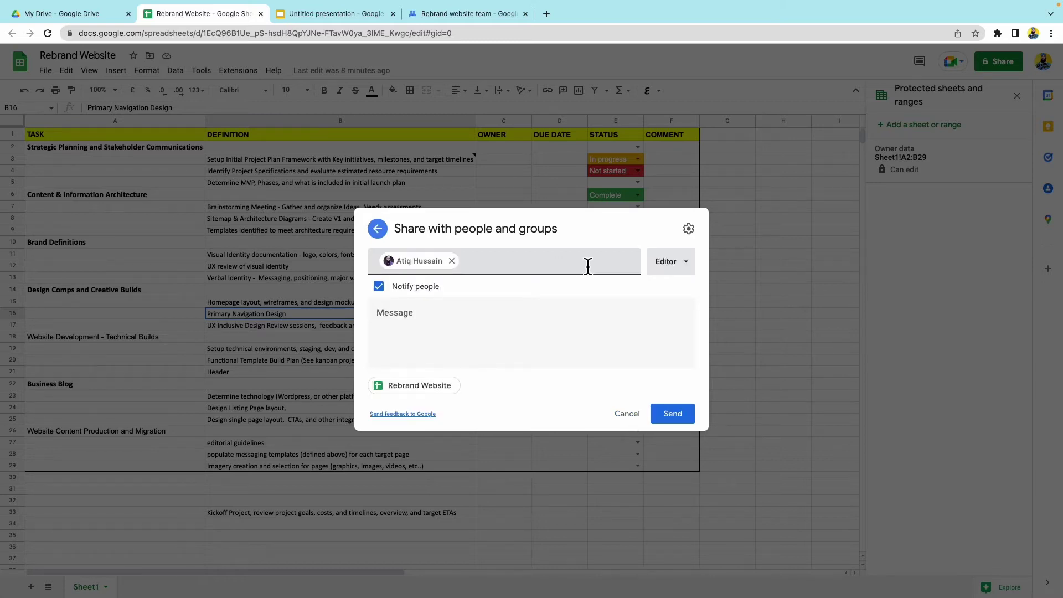
{"action": "left_click", "coordinate": [686, 272]}
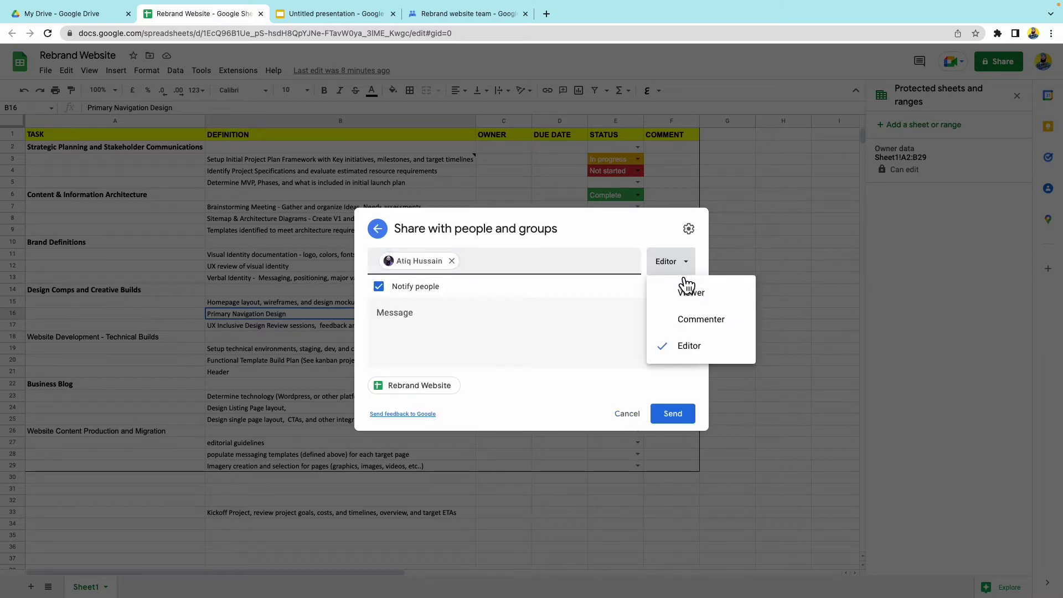
{"action": "left_click", "coordinate": [690, 347]}
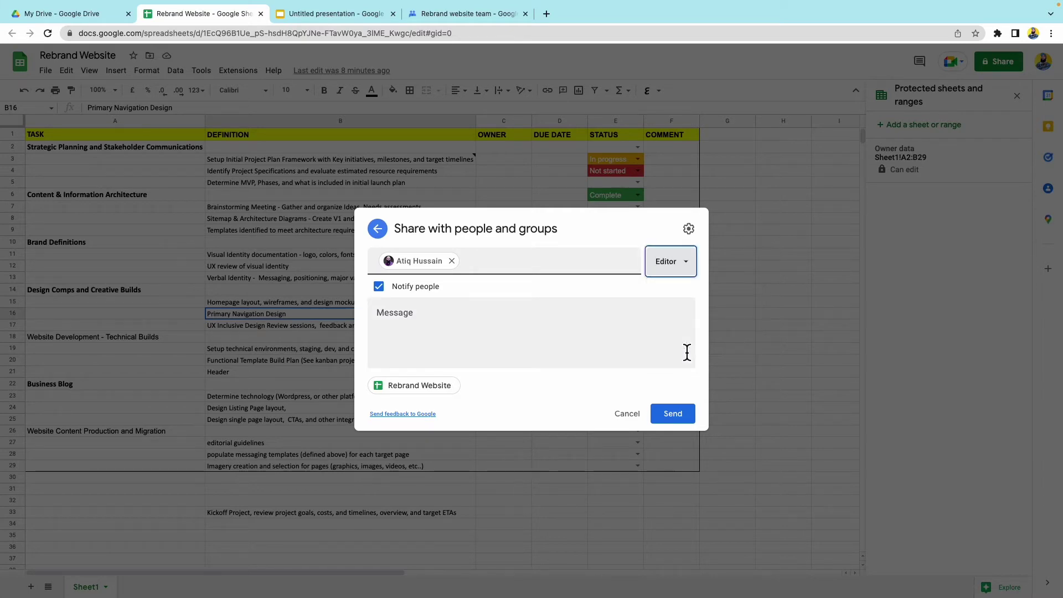
{"action": "left_click", "coordinate": [686, 422]}
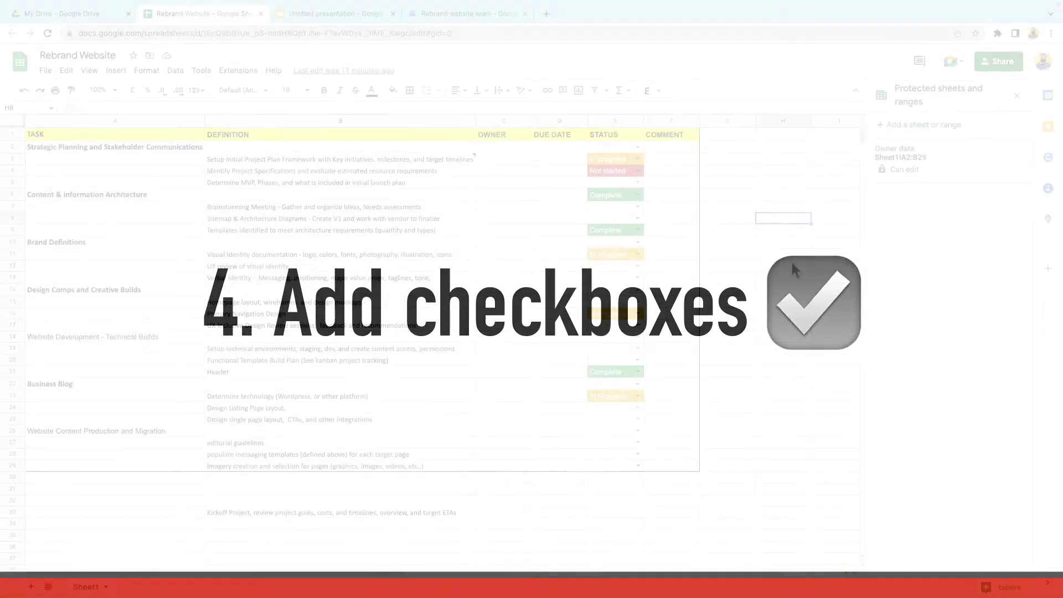
Insert tick boxes into every task cell in column A, then select range C2:F29
{"action": "left_click_drag", "start_coordinate": [167, 159], "coordinate": [162, 372]}
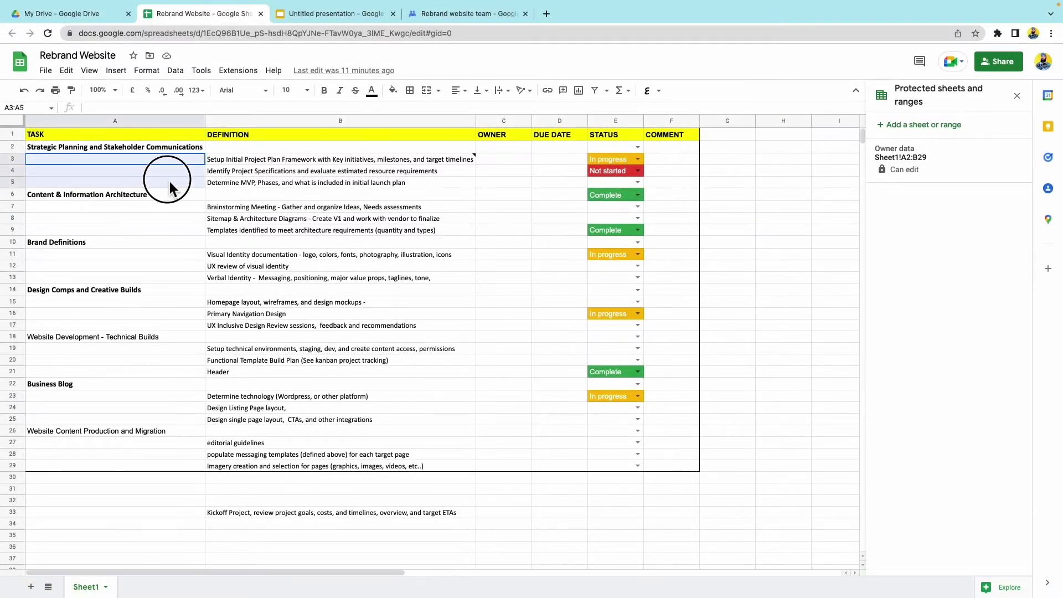
{"action": "left_click_drag", "start_coordinate": [162, 396], "coordinate": [161, 419]}
{"action": "left_click_drag", "start_coordinate": [161, 442], "coordinate": [162, 466]}
{"action": "left_click", "coordinate": [116, 70]}
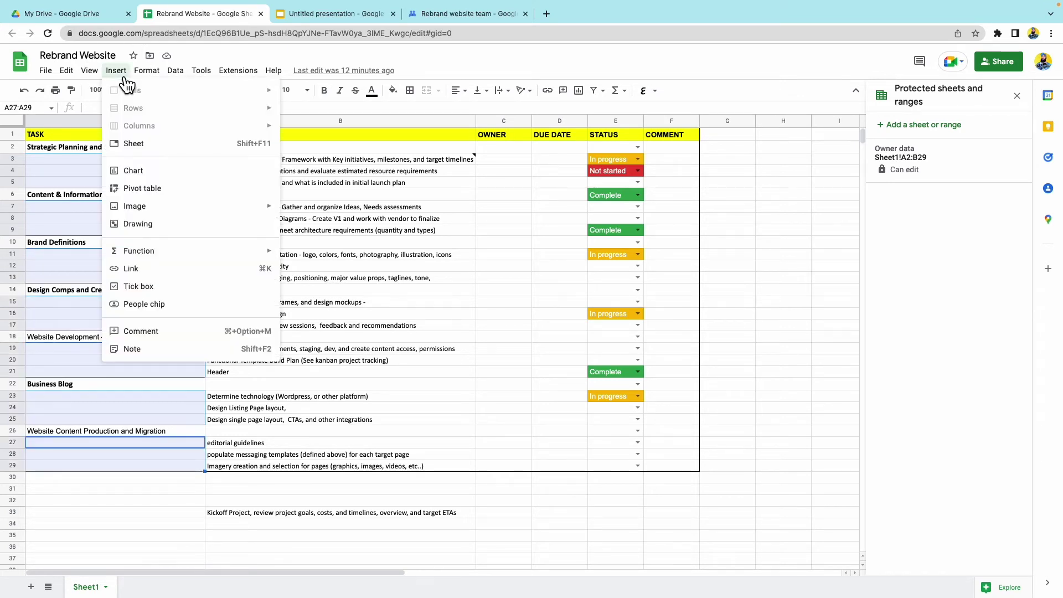
{"action": "left_click", "coordinate": [153, 286]}
{"action": "left_click", "coordinate": [151, 486]}
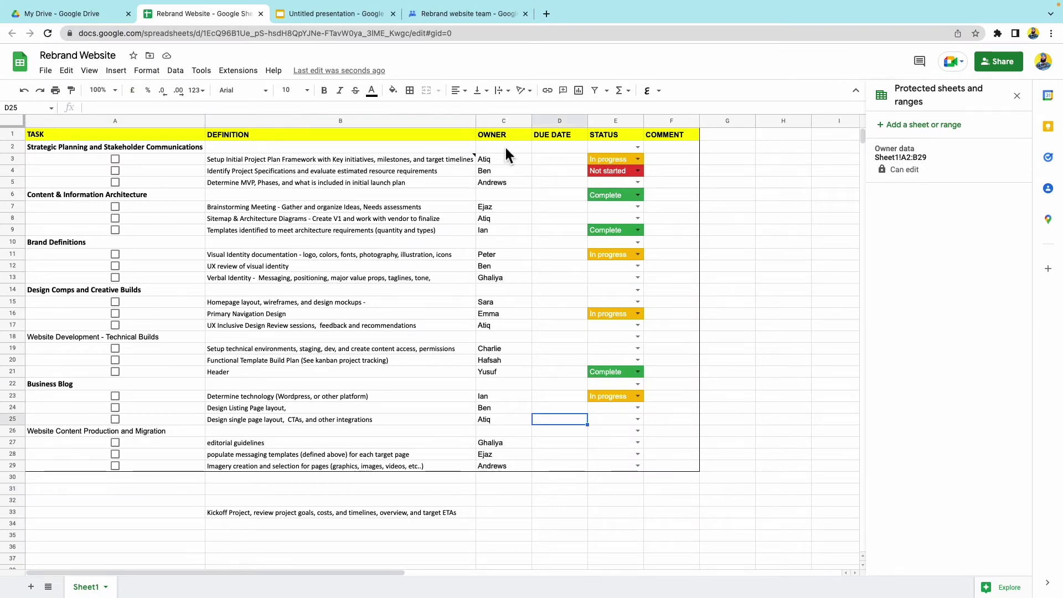
{"action": "left_click_drag", "start_coordinate": [506, 147], "coordinate": [681, 473]}
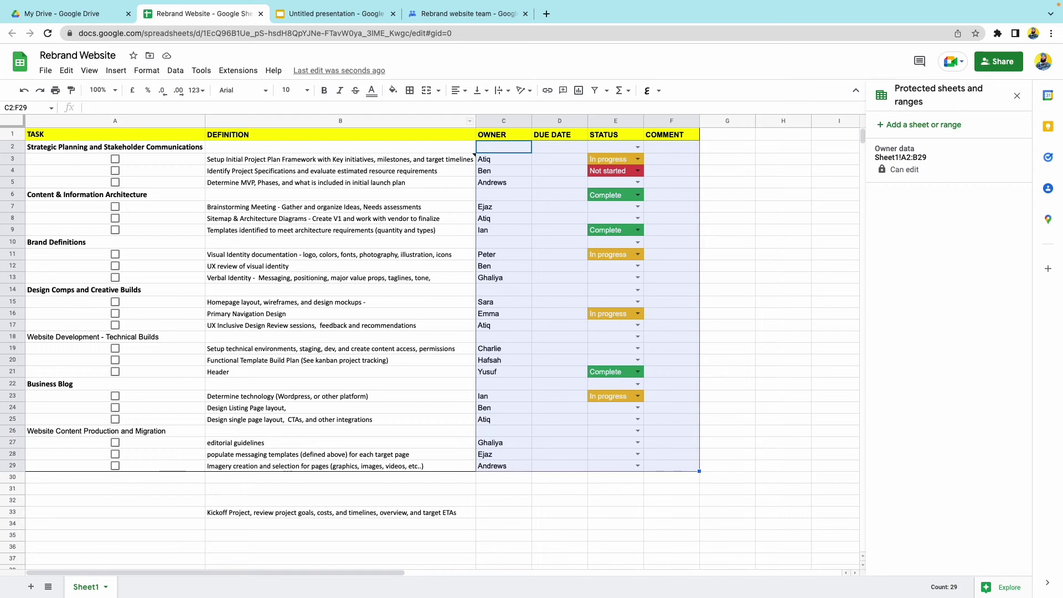
Create a new filter view on C2:F29 and name it 'User & date'
{"action": "left_click", "coordinate": [176, 70]}
{"action": "mouse_move", "coordinate": [239, 163]}
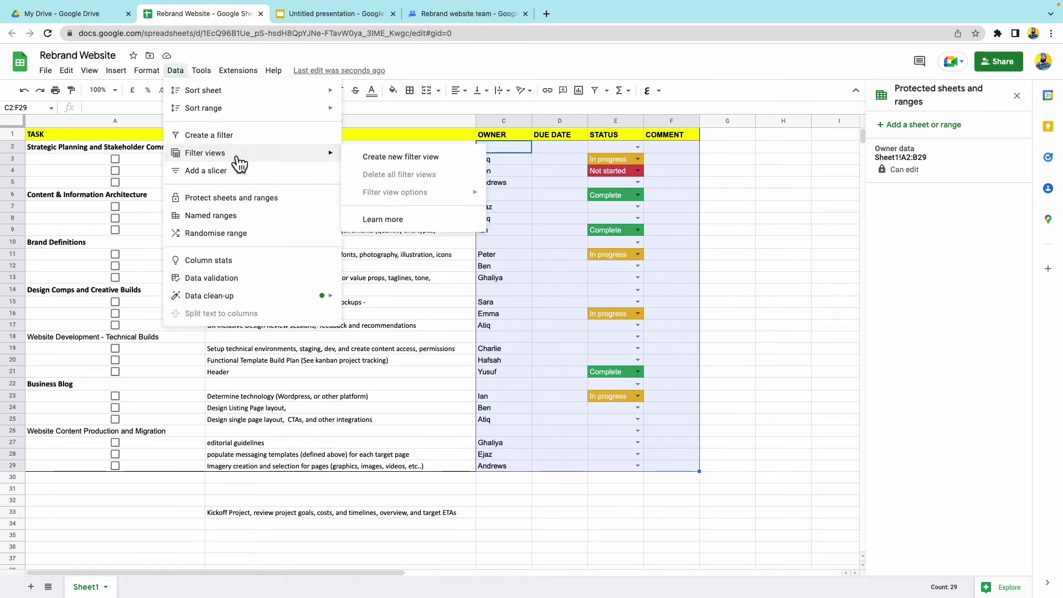
{"action": "left_click", "coordinate": [445, 157]}
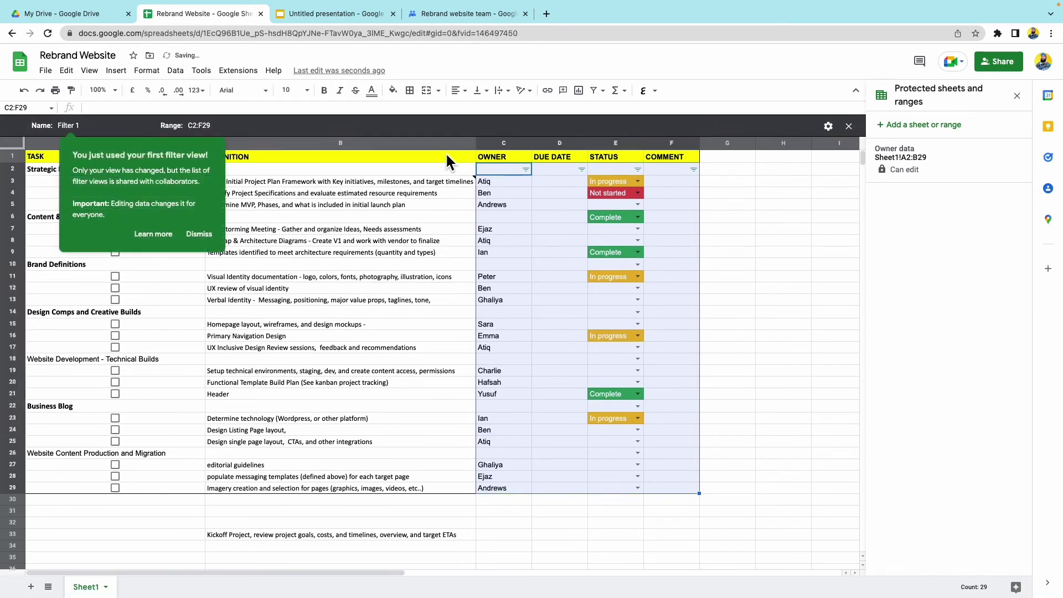
{"action": "double_click", "coordinate": [99, 126]}
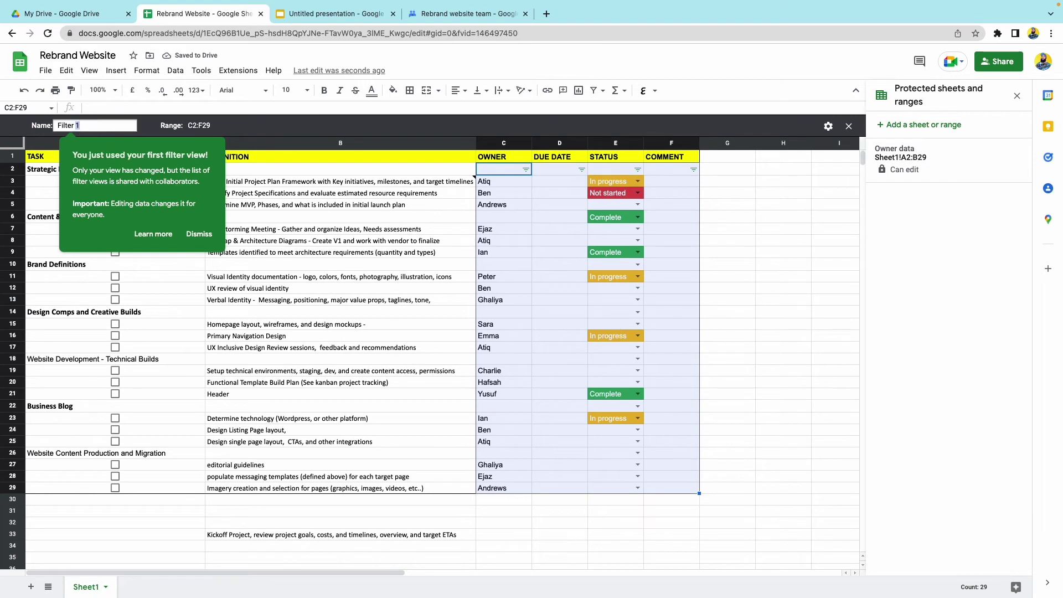
{"action": "type", "text": "User & date"}
{"action": "left_click", "coordinate": [227, 126]}
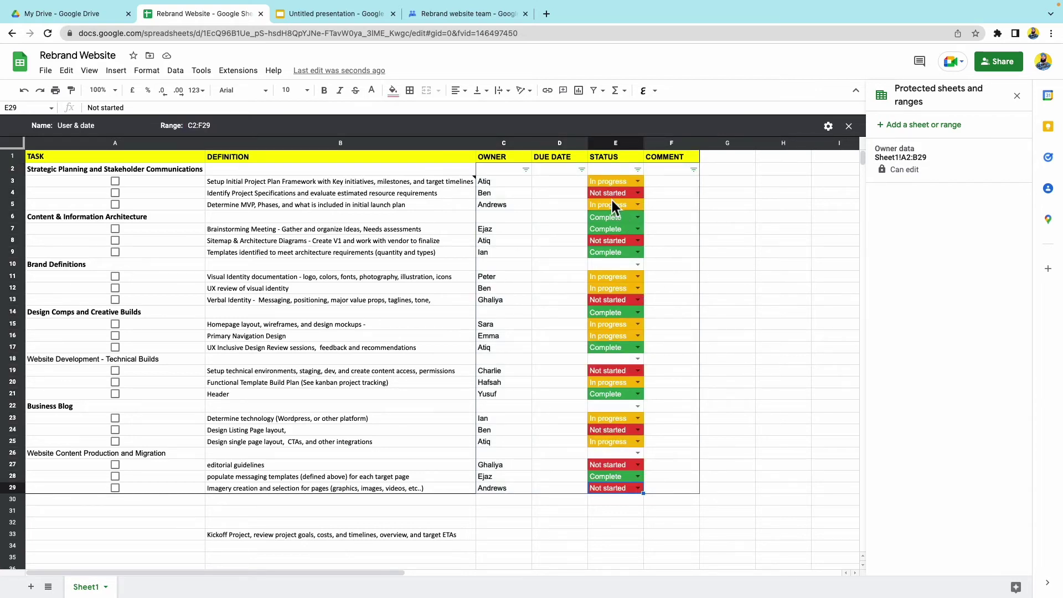
Filter the Owner column to a single person and Status to Not started
{"action": "left_click", "coordinate": [527, 170]}
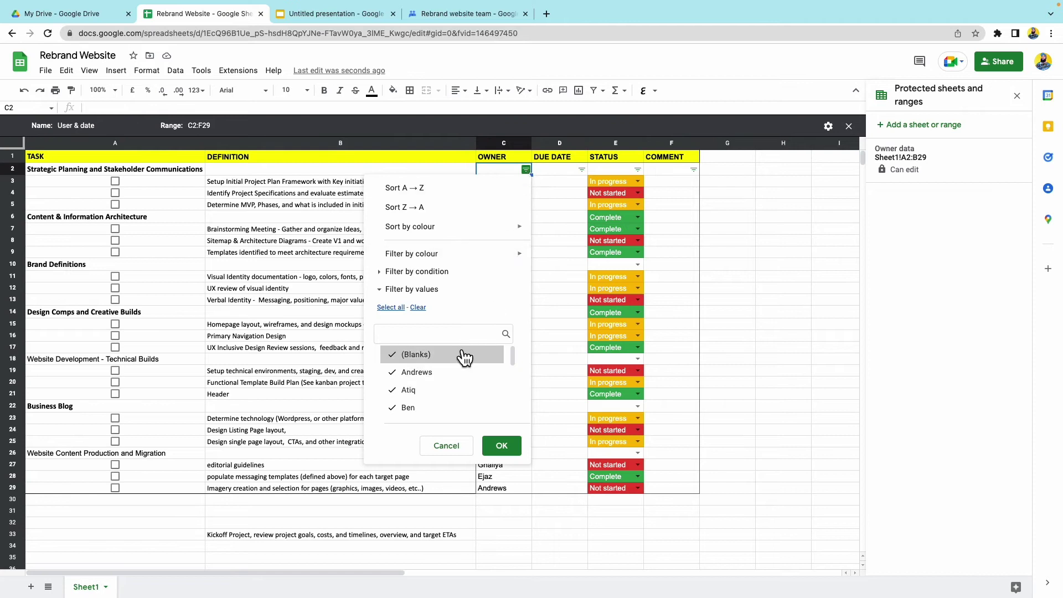
{"action": "left_click", "coordinate": [418, 307]}
{"action": "left_click", "coordinate": [409, 390]}
{"action": "left_click", "coordinate": [501, 446]}
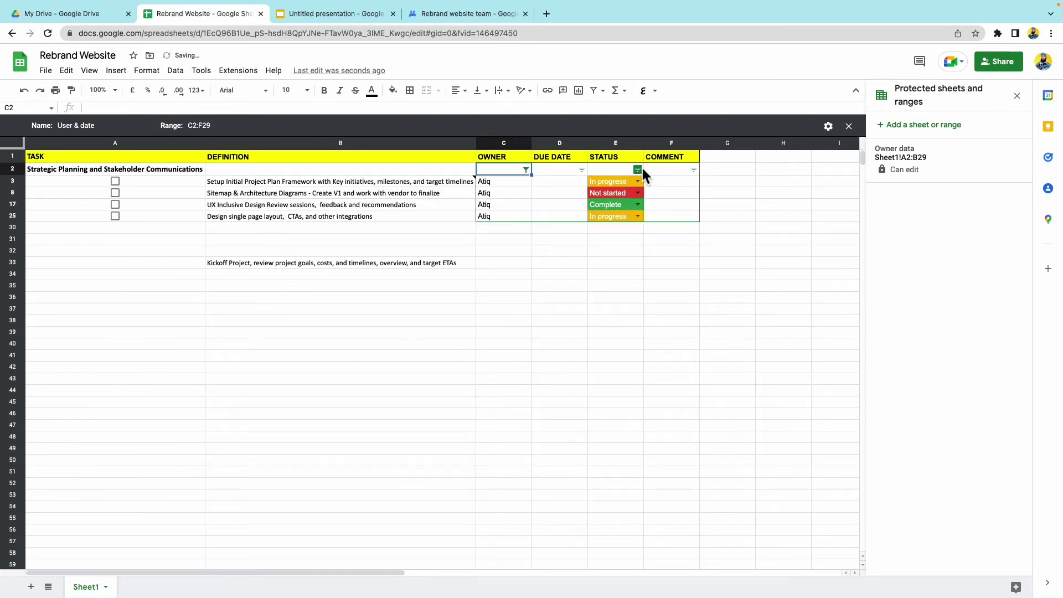
{"action": "left_click", "coordinate": [640, 170]}
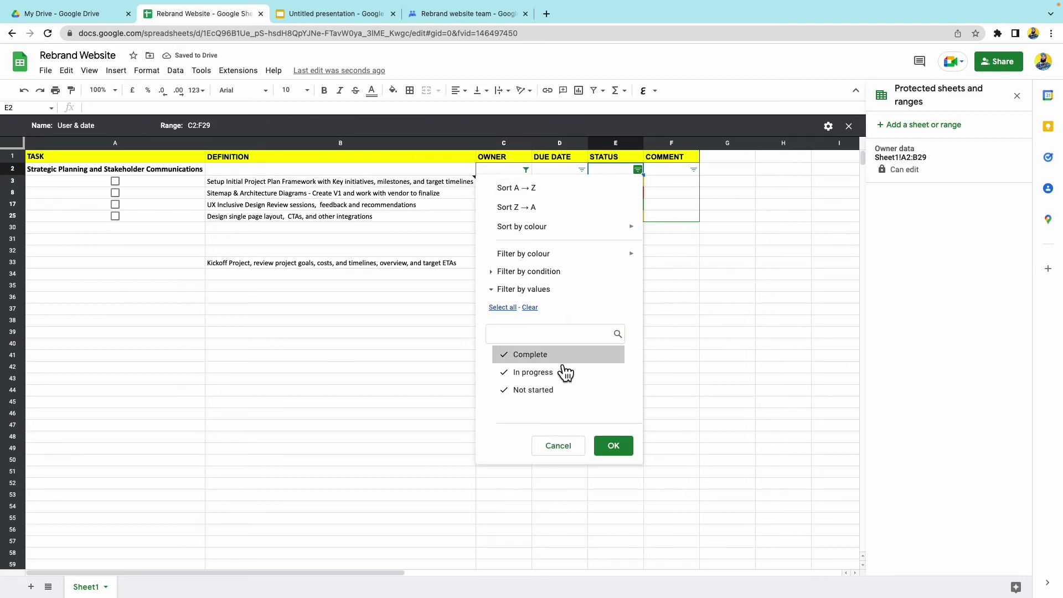
{"action": "left_click", "coordinate": [530, 308]}
{"action": "left_click", "coordinate": [524, 391]}
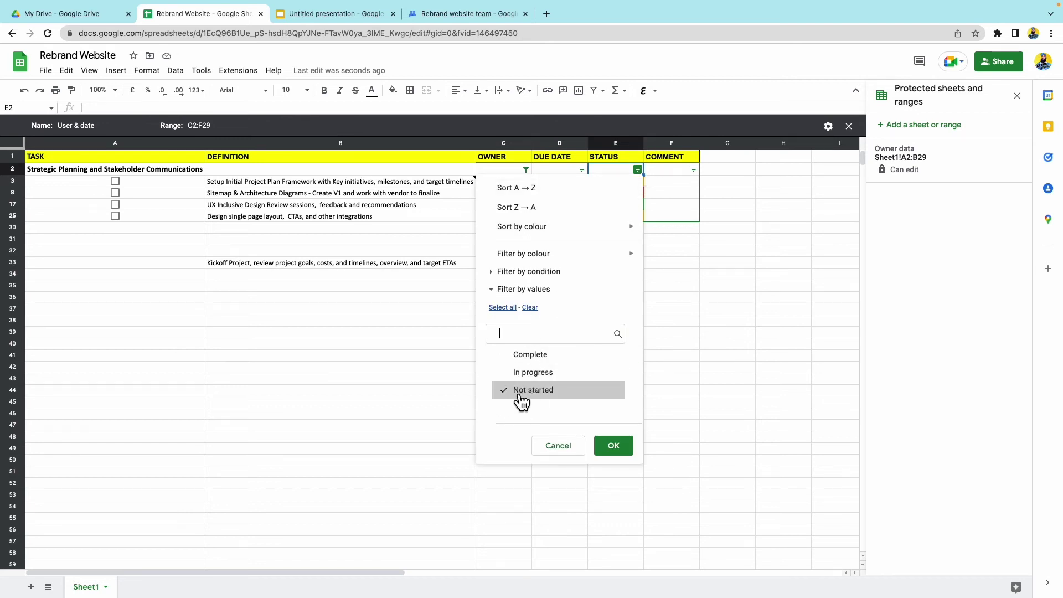
Tick off the Sitemap & Architecture Diagrams task, then restore all owners in the filter
{"action": "left_click", "coordinate": [612, 446]}
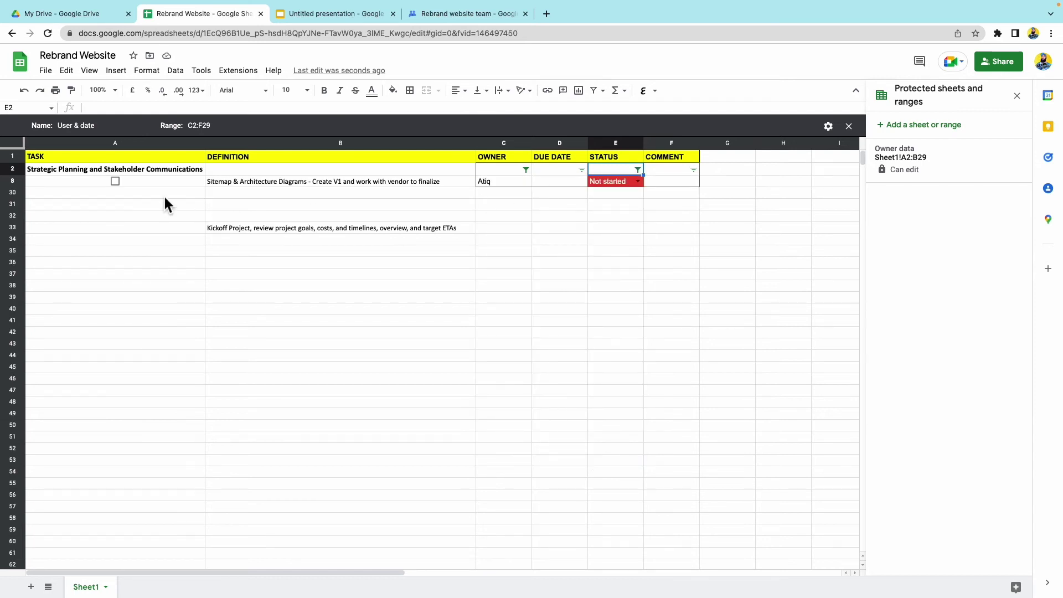
{"action": "left_click", "coordinate": [117, 181]}
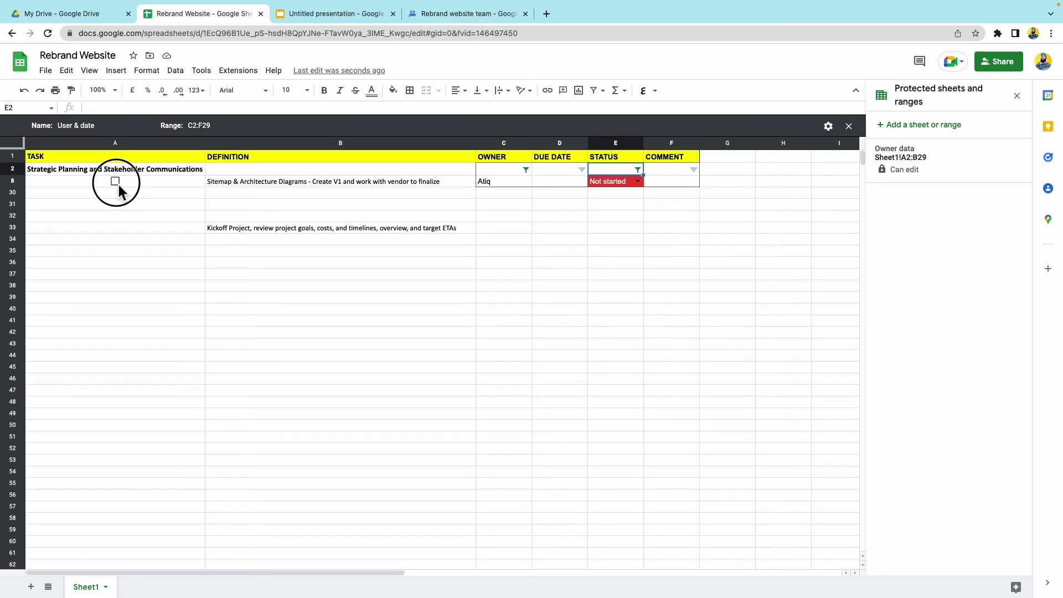
{"action": "left_click", "coordinate": [526, 170]}
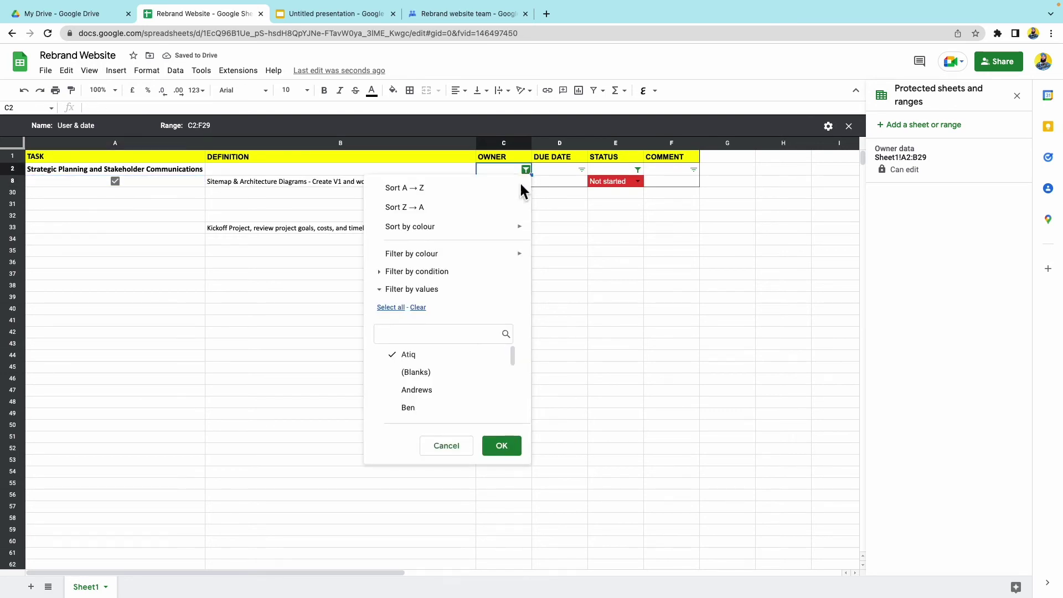
{"action": "left_click", "coordinate": [390, 307]}
{"action": "left_click", "coordinate": [504, 447]}
Restore all status values so every task shows, and copy the filter view URL
{"action": "left_click", "coordinate": [638, 169]}
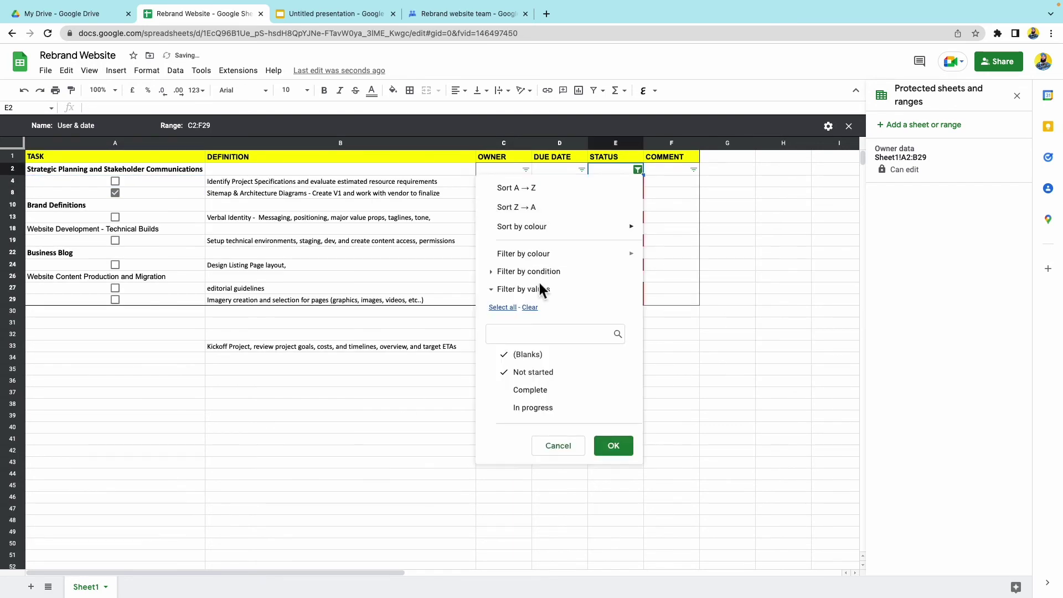
{"action": "left_click", "coordinate": [502, 307]}
{"action": "left_click", "coordinate": [613, 446]}
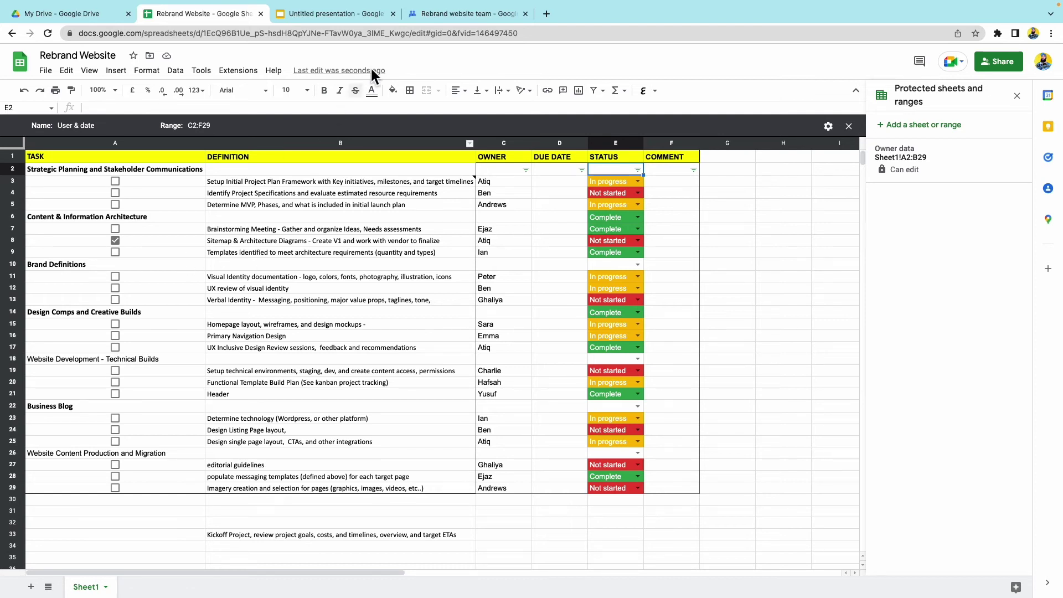
{"action": "left_click", "coordinate": [446, 33]}
{"action": "key", "text": "ctrl+c"}
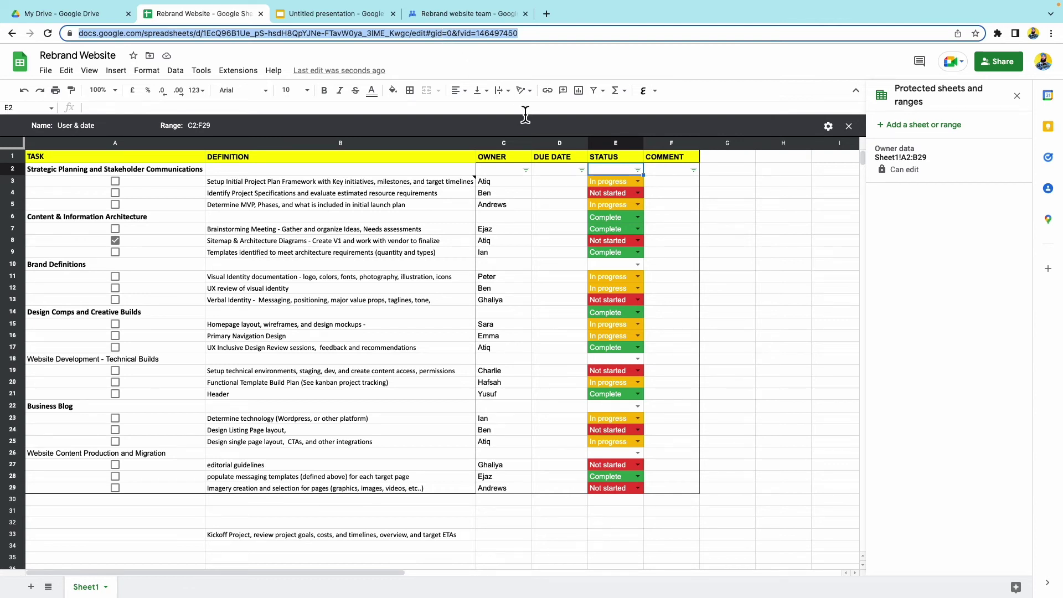
Start a Rebrand website team conversation titled 'hey updated filter' and paste the filter view URL
{"action": "left_click", "coordinate": [457, 16]}
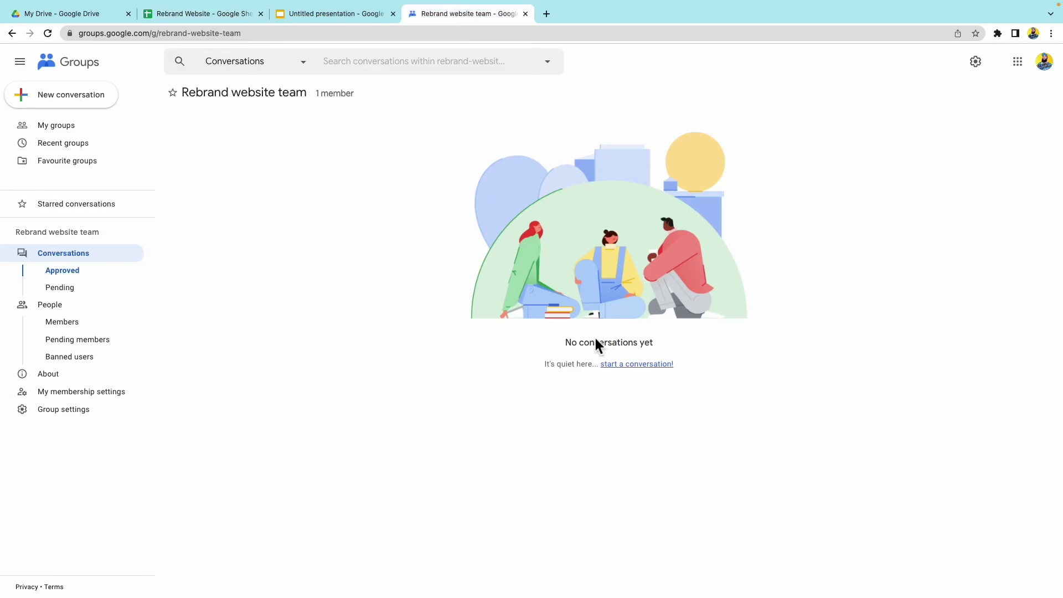
{"action": "left_click", "coordinate": [636, 364]}
{"action": "type", "text": "hey updated filter"}
{"action": "left_click", "coordinate": [815, 370]}
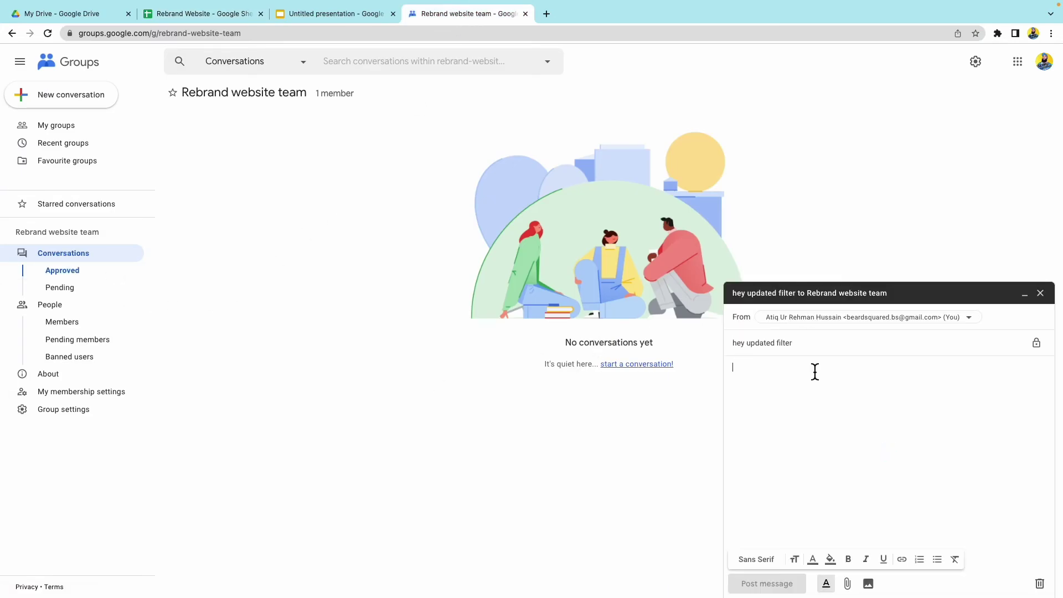
{"action": "key", "text": "ctrl+v"}
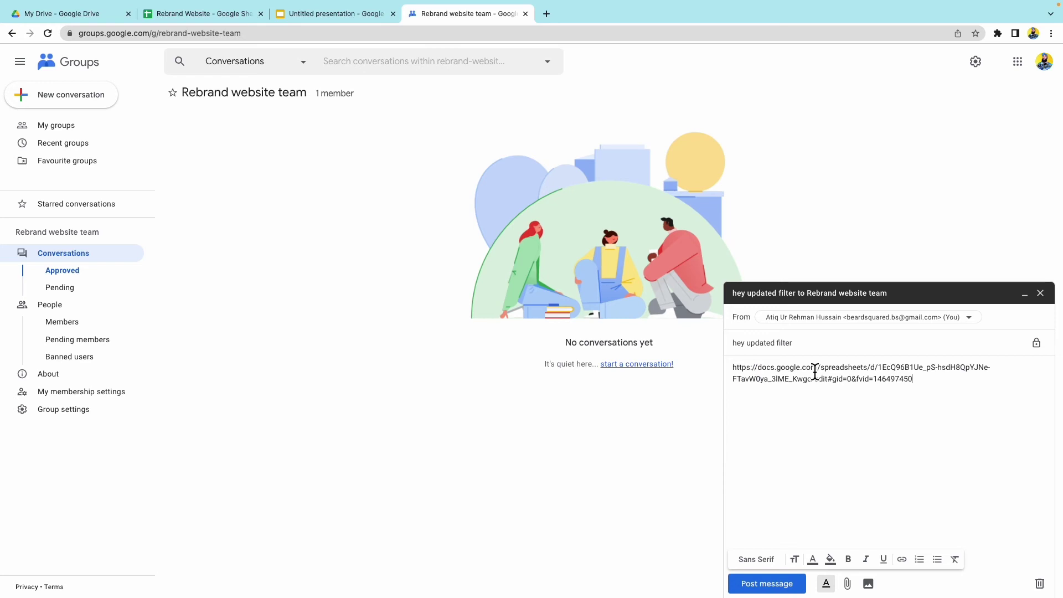
Turn the URL into a link reading 'Check out the filter view' and post the message
{"action": "key", "text": "ctrl+a"}
{"action": "key", "text": "ctrl+c"}
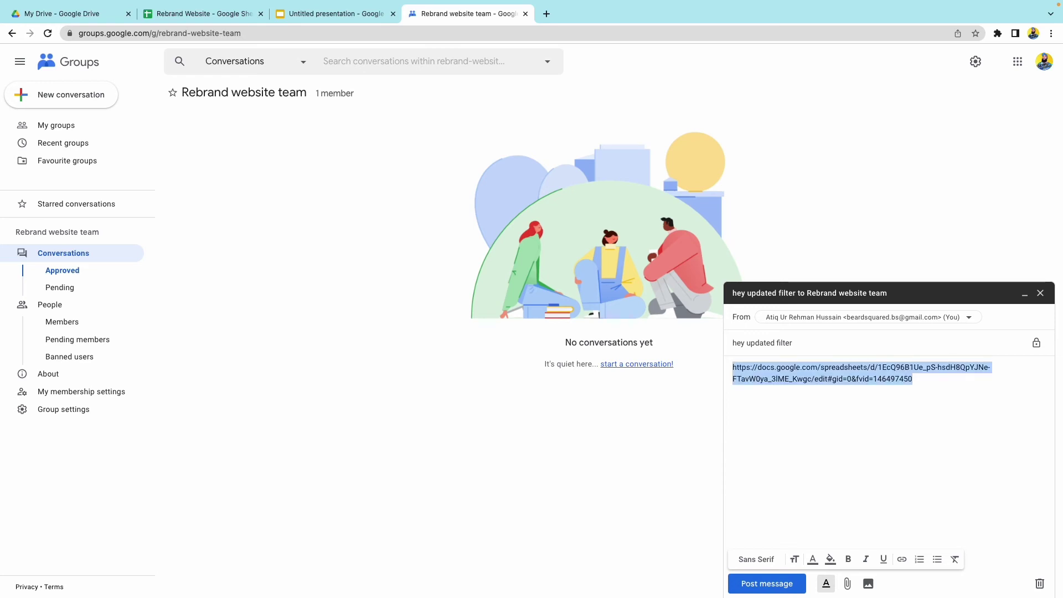
{"action": "key", "text": "ctrl+k"}
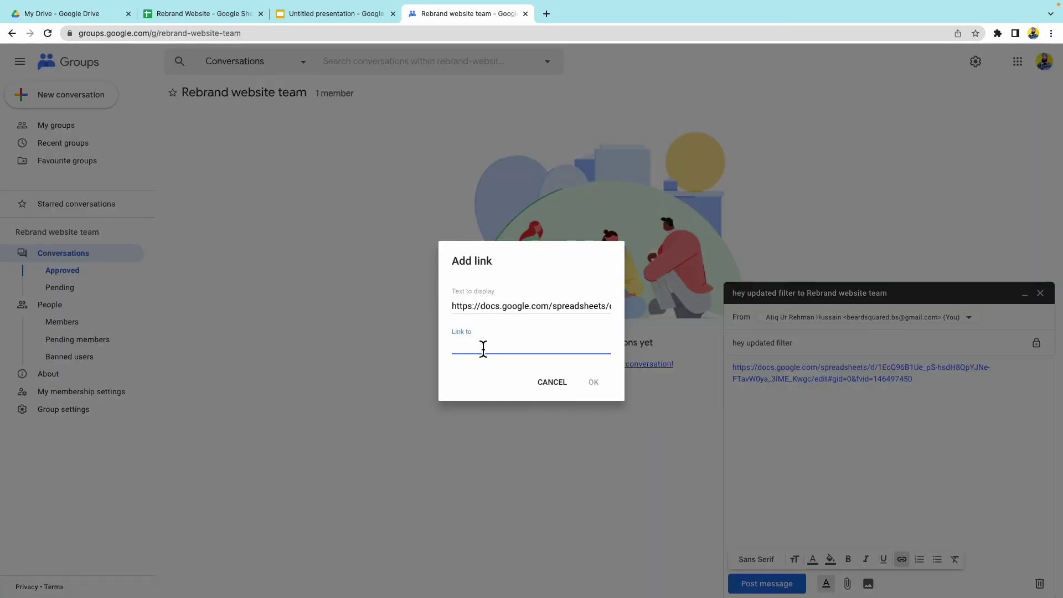
{"action": "key", "text": "ctrl+v"}
{"action": "left_click", "coordinate": [493, 315]}
{"action": "key", "text": "ctrl+a"}
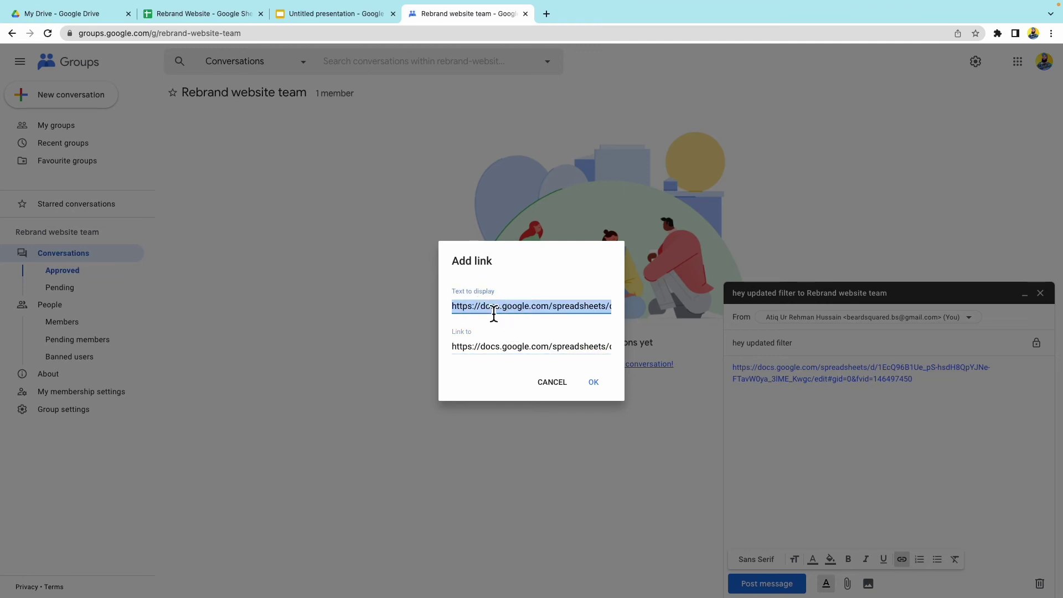
{"action": "type", "text": "Check out"}
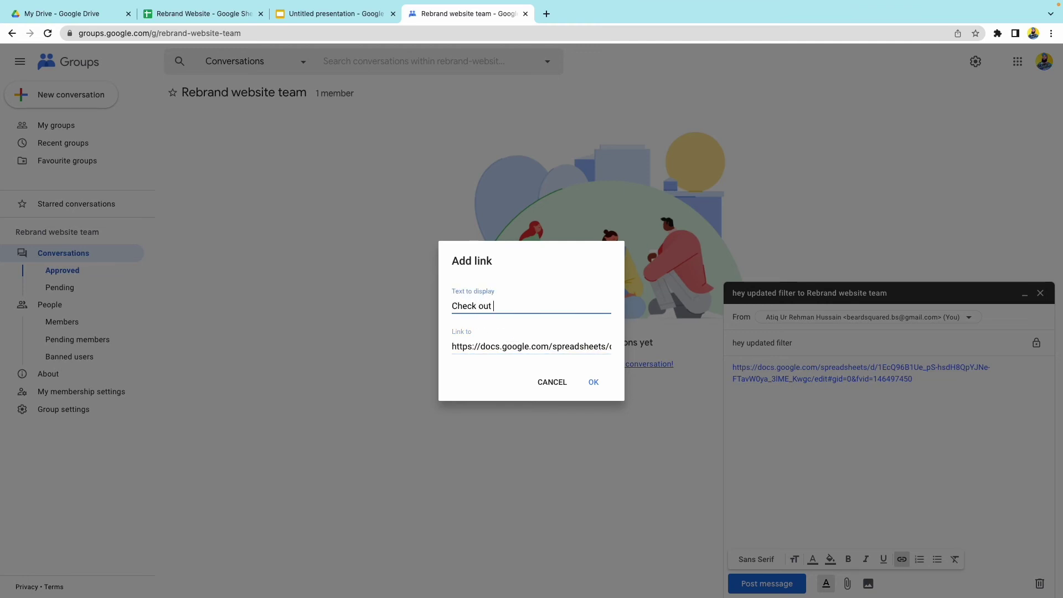
{"action": "type", "text": " the filter view"}
{"action": "key", "text": "Return"}
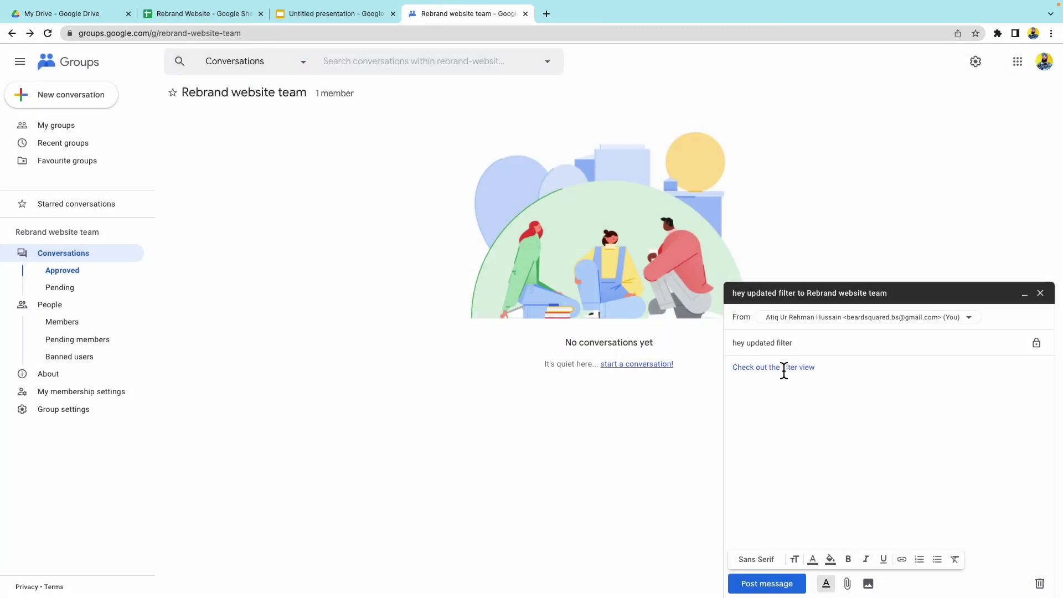
{"action": "left_click", "coordinate": [770, 585]}
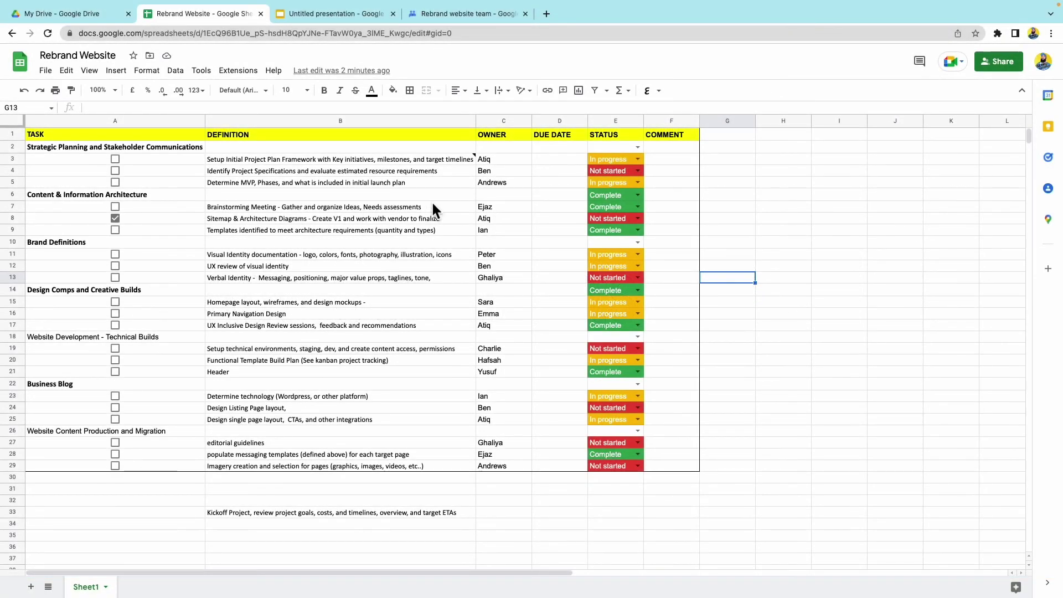
Open a new comment box on the Sitemap & Architecture Diagrams task in cell B8
{"action": "left_click", "coordinate": [443, 218]}
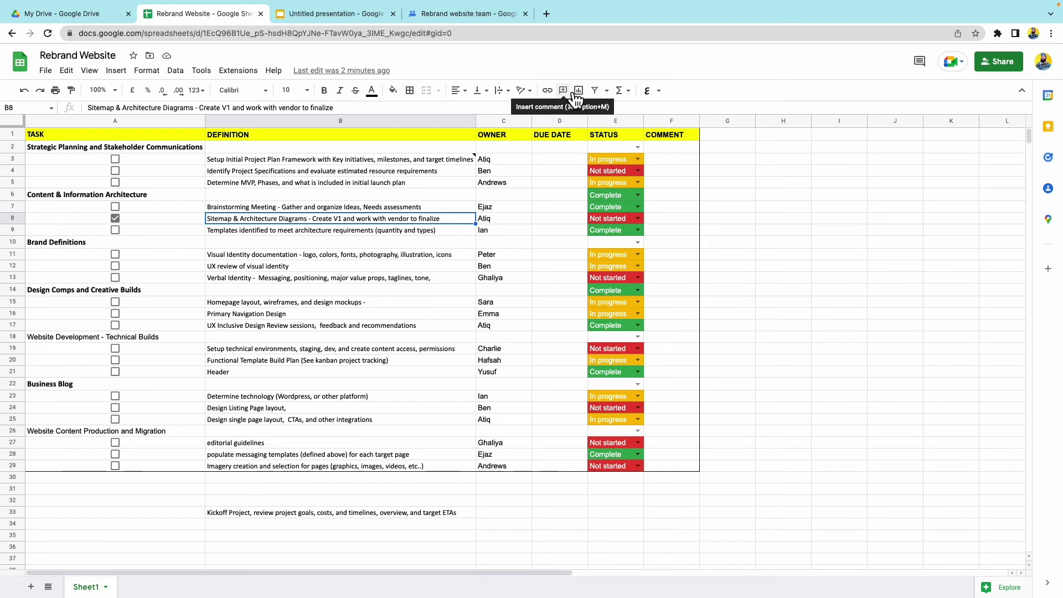
{"action": "left_click", "coordinate": [573, 93]}
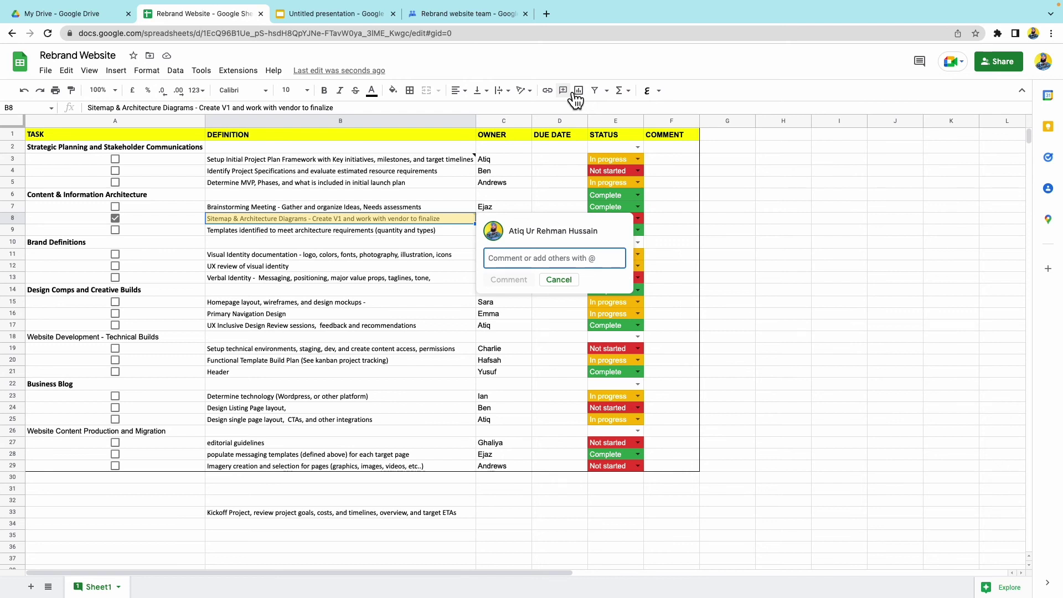
{"action": "type", "text": "@"}
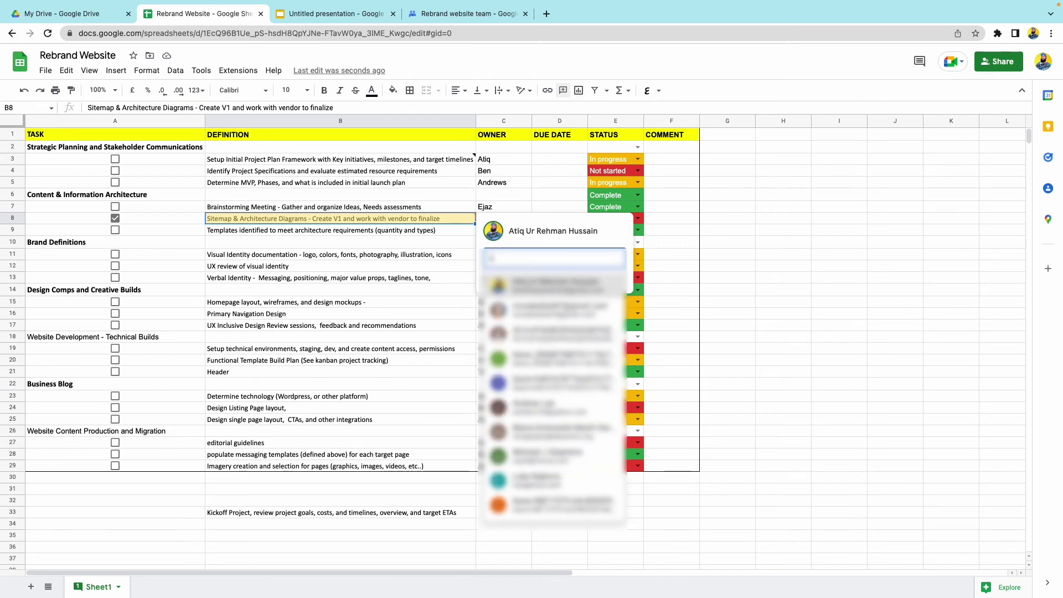
{"action": "type", "text": "beard"}
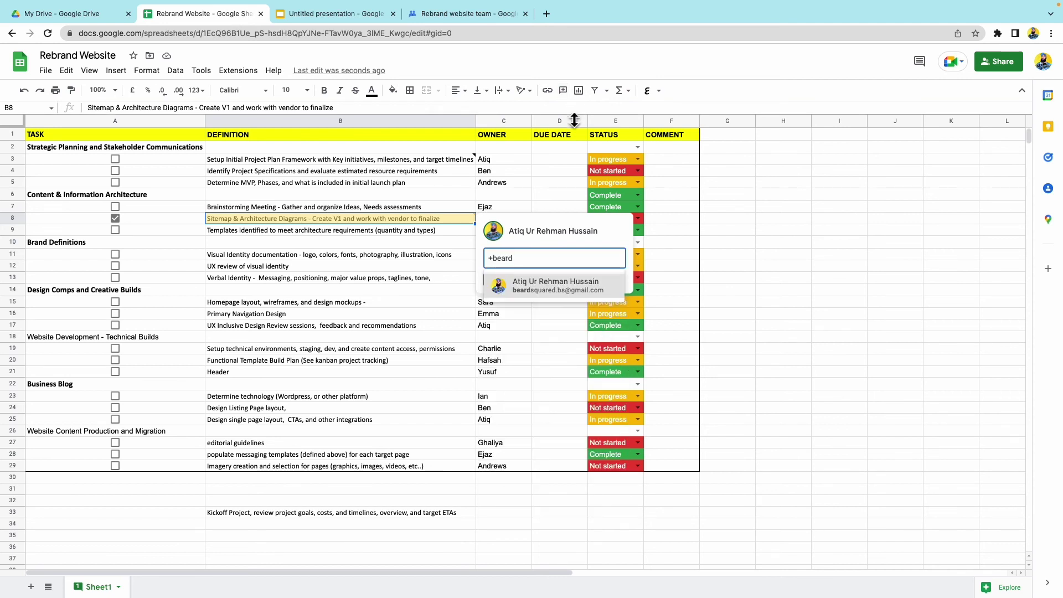
{"action": "left_click", "coordinate": [572, 290]}
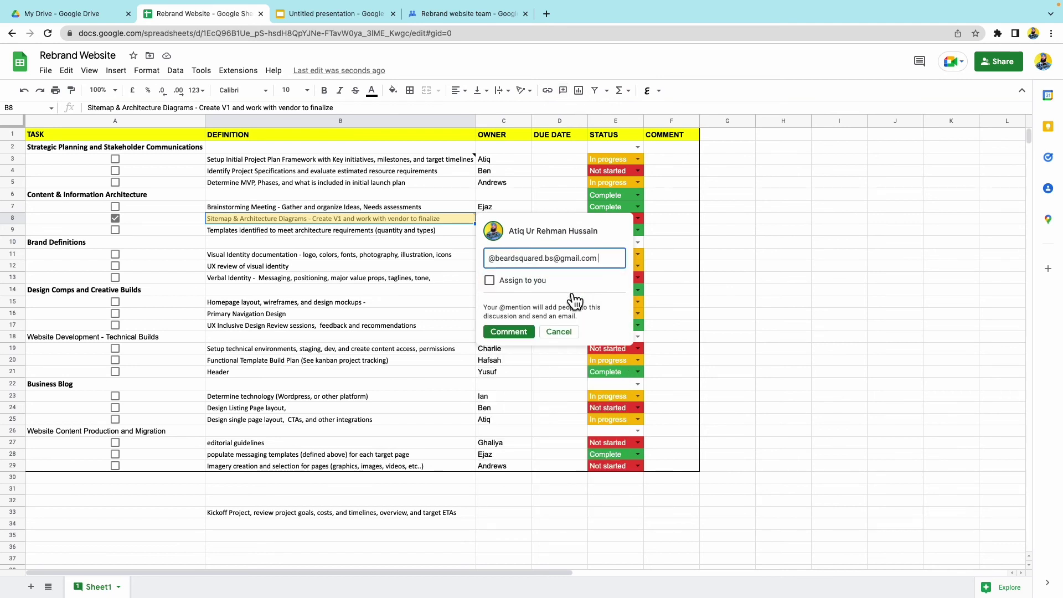
{"action": "left_click", "coordinate": [503, 287]}
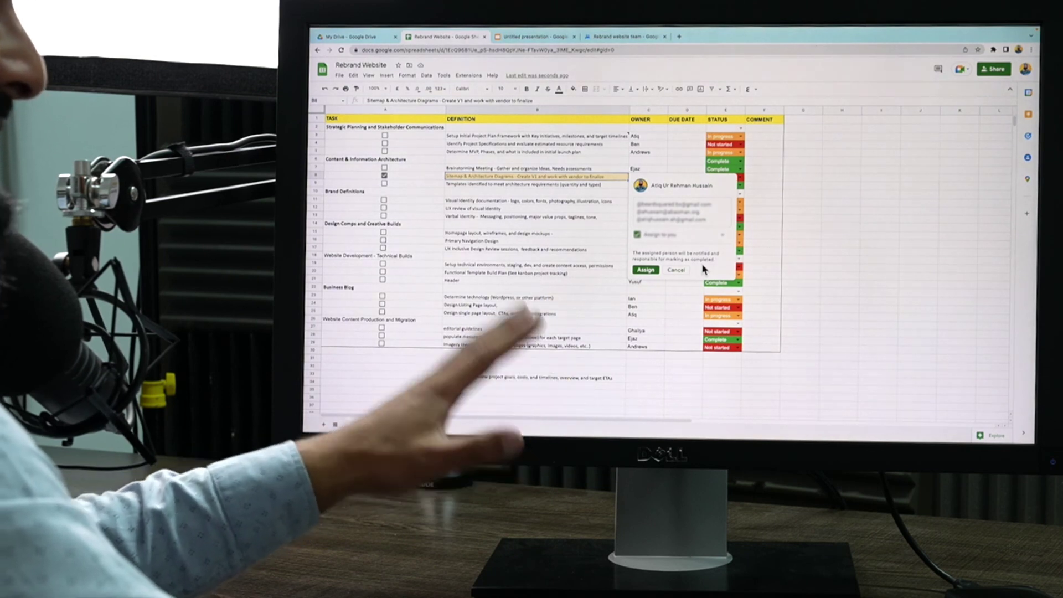
Post the B8 comment as an assigned task, get past the file access prompt, and mark it done
{"action": "left_click", "coordinate": [649, 271]}
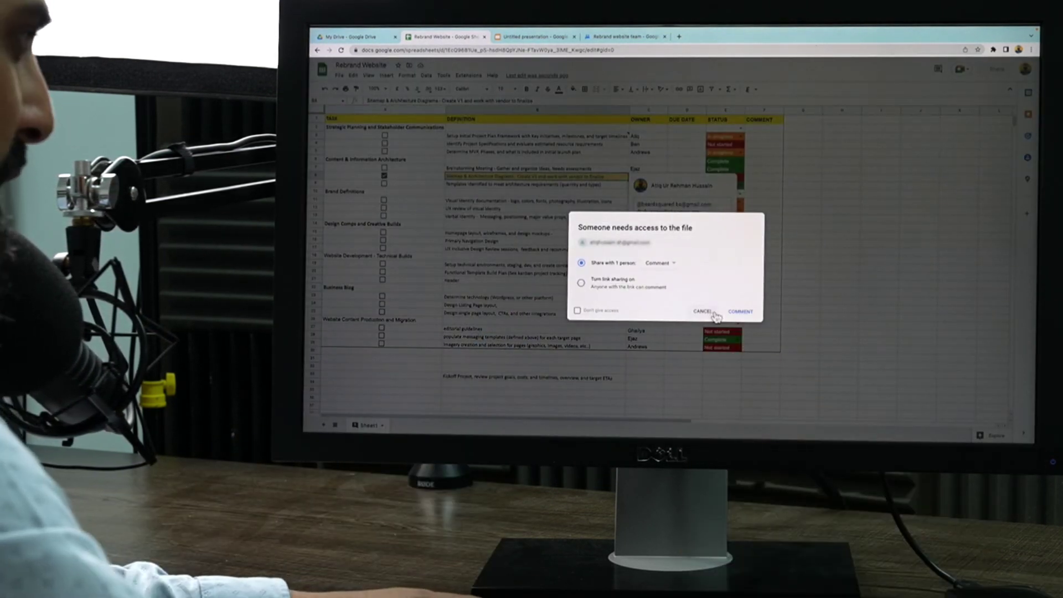
{"action": "left_click", "coordinate": [741, 311]}
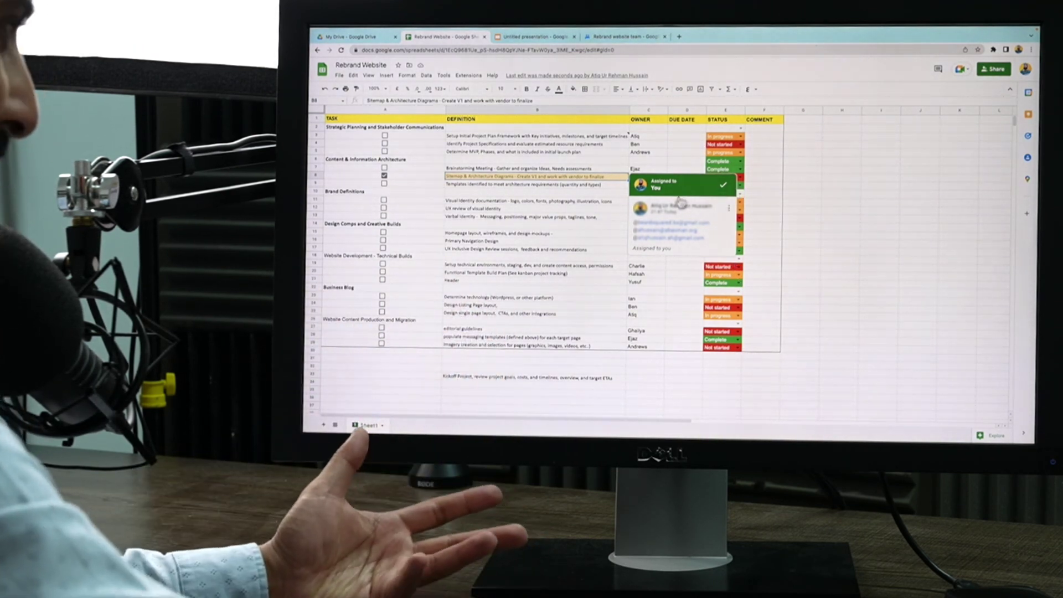
{"action": "left_click", "coordinate": [725, 187]}
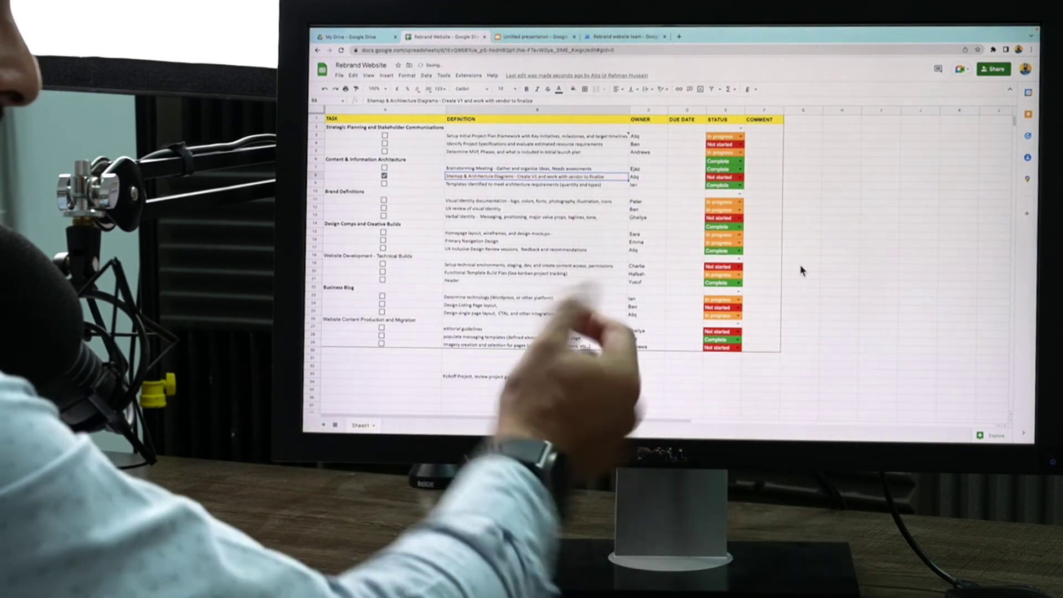